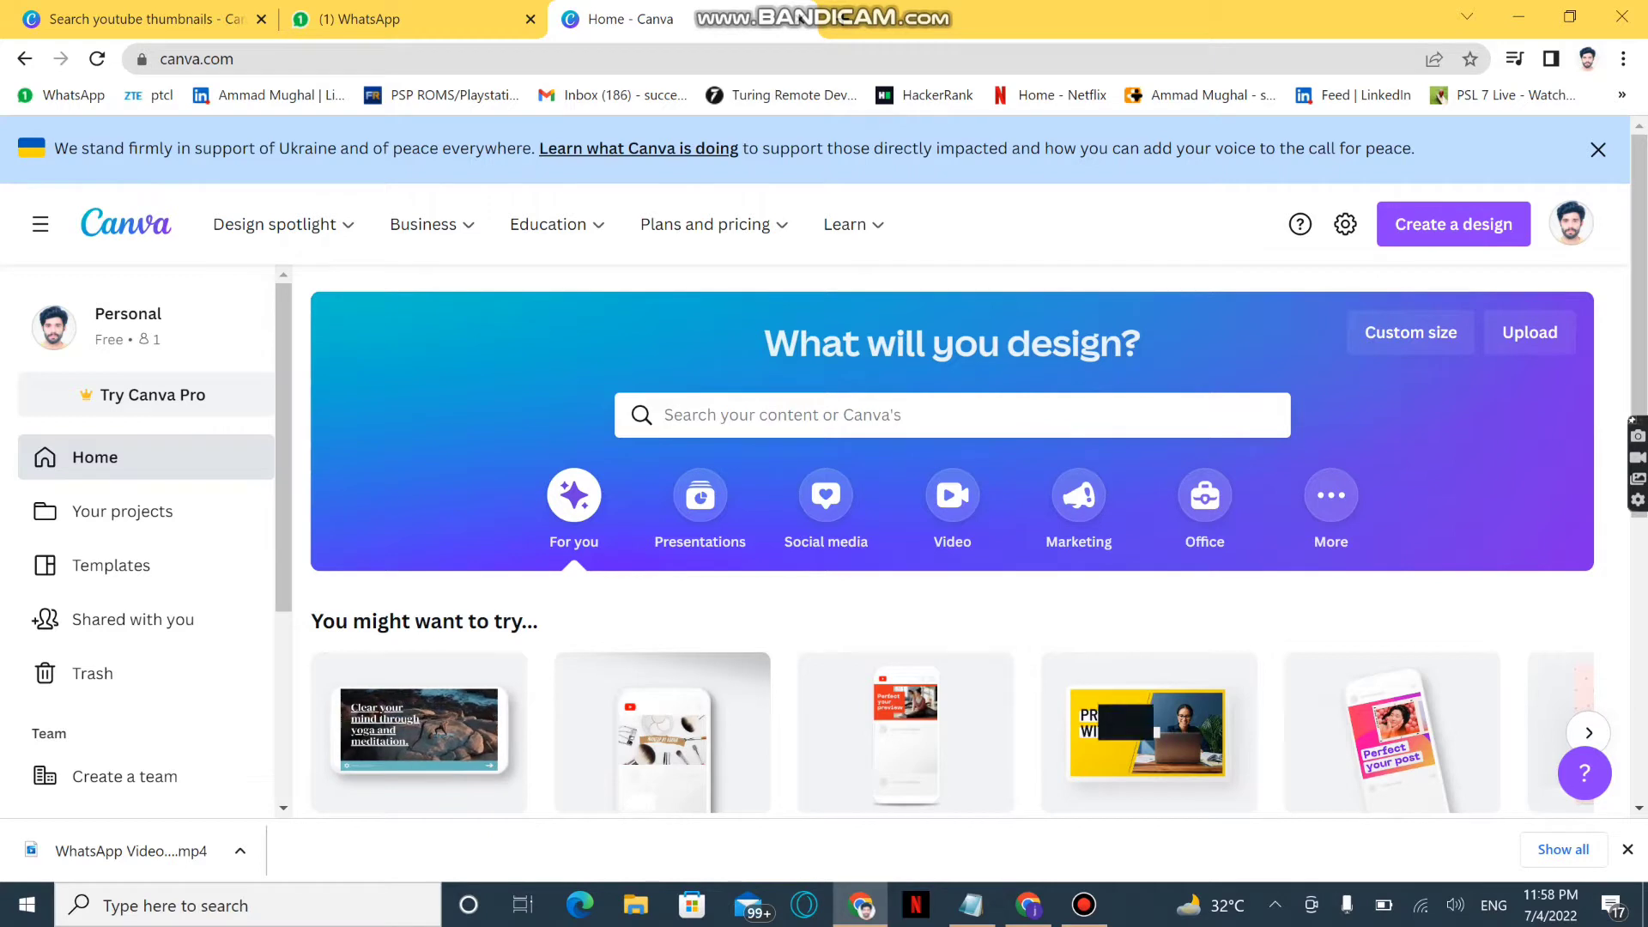
Search the Canva templates for "you tube thumbnail"
left_click(952, 415)
type("yo")
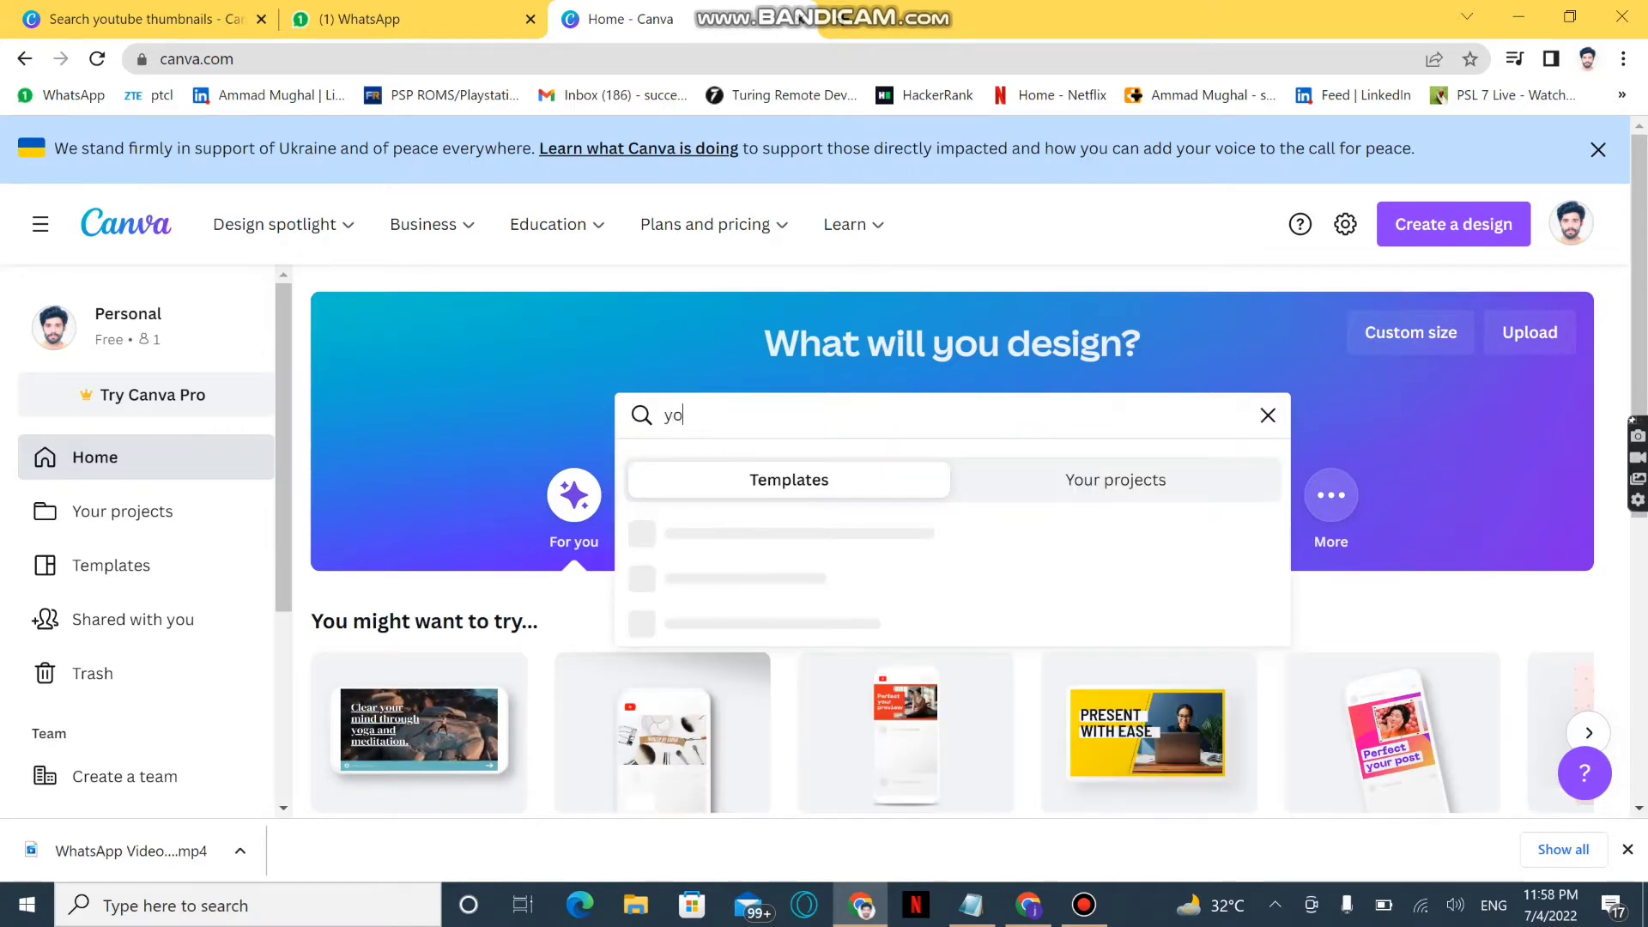
type("u tube thumbnail")
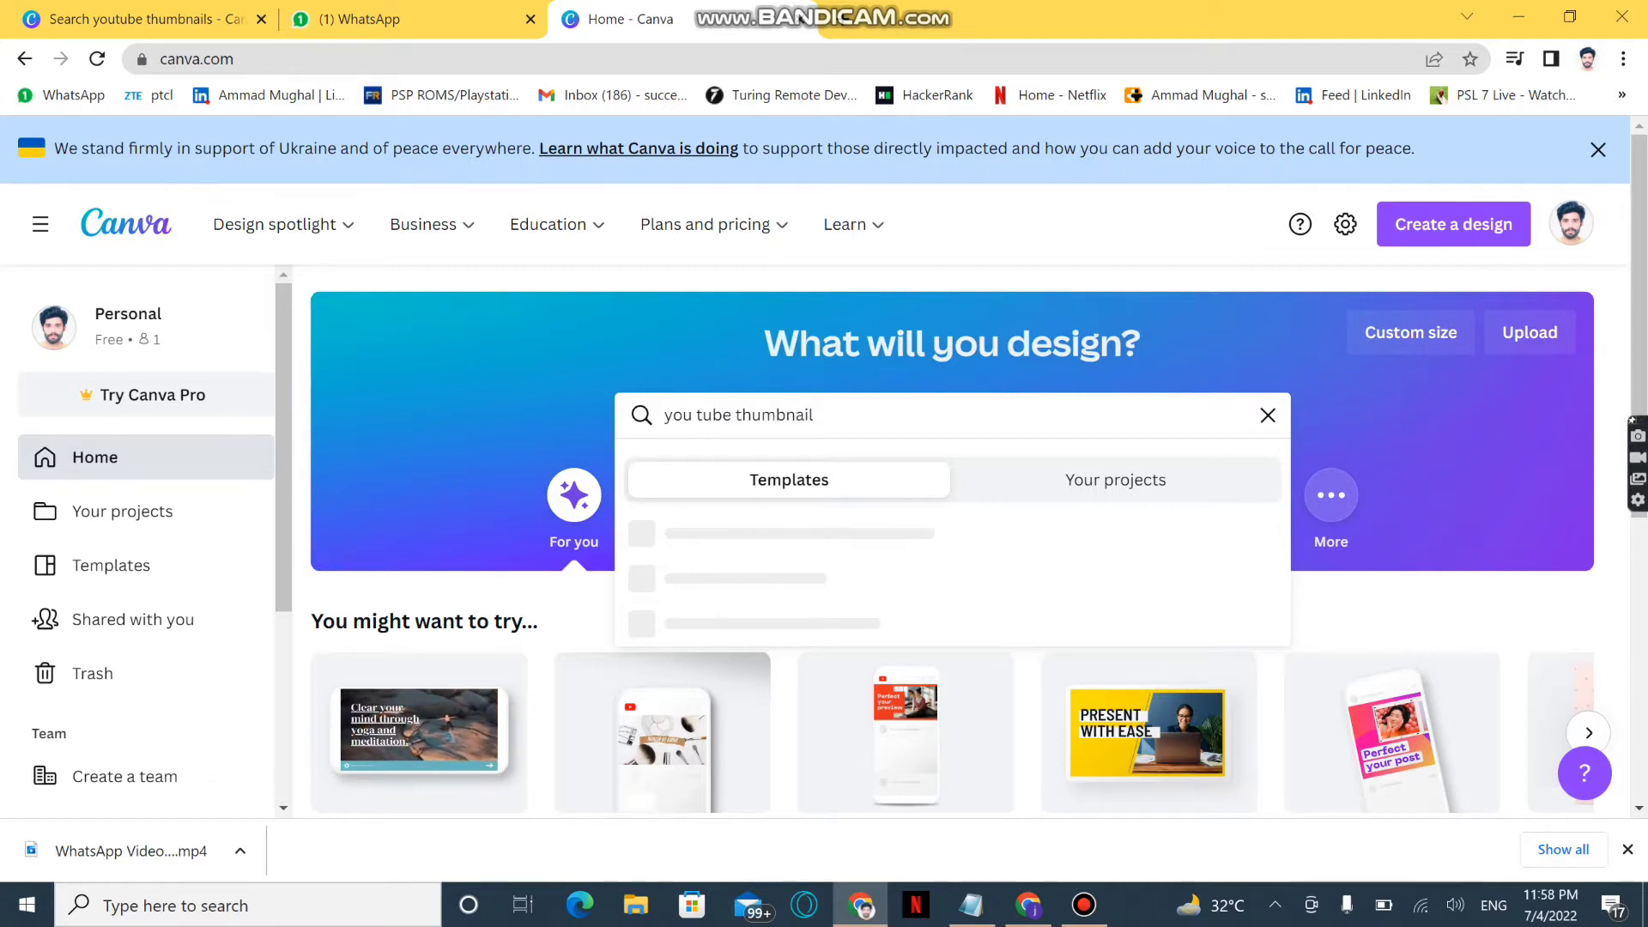
key("Return")
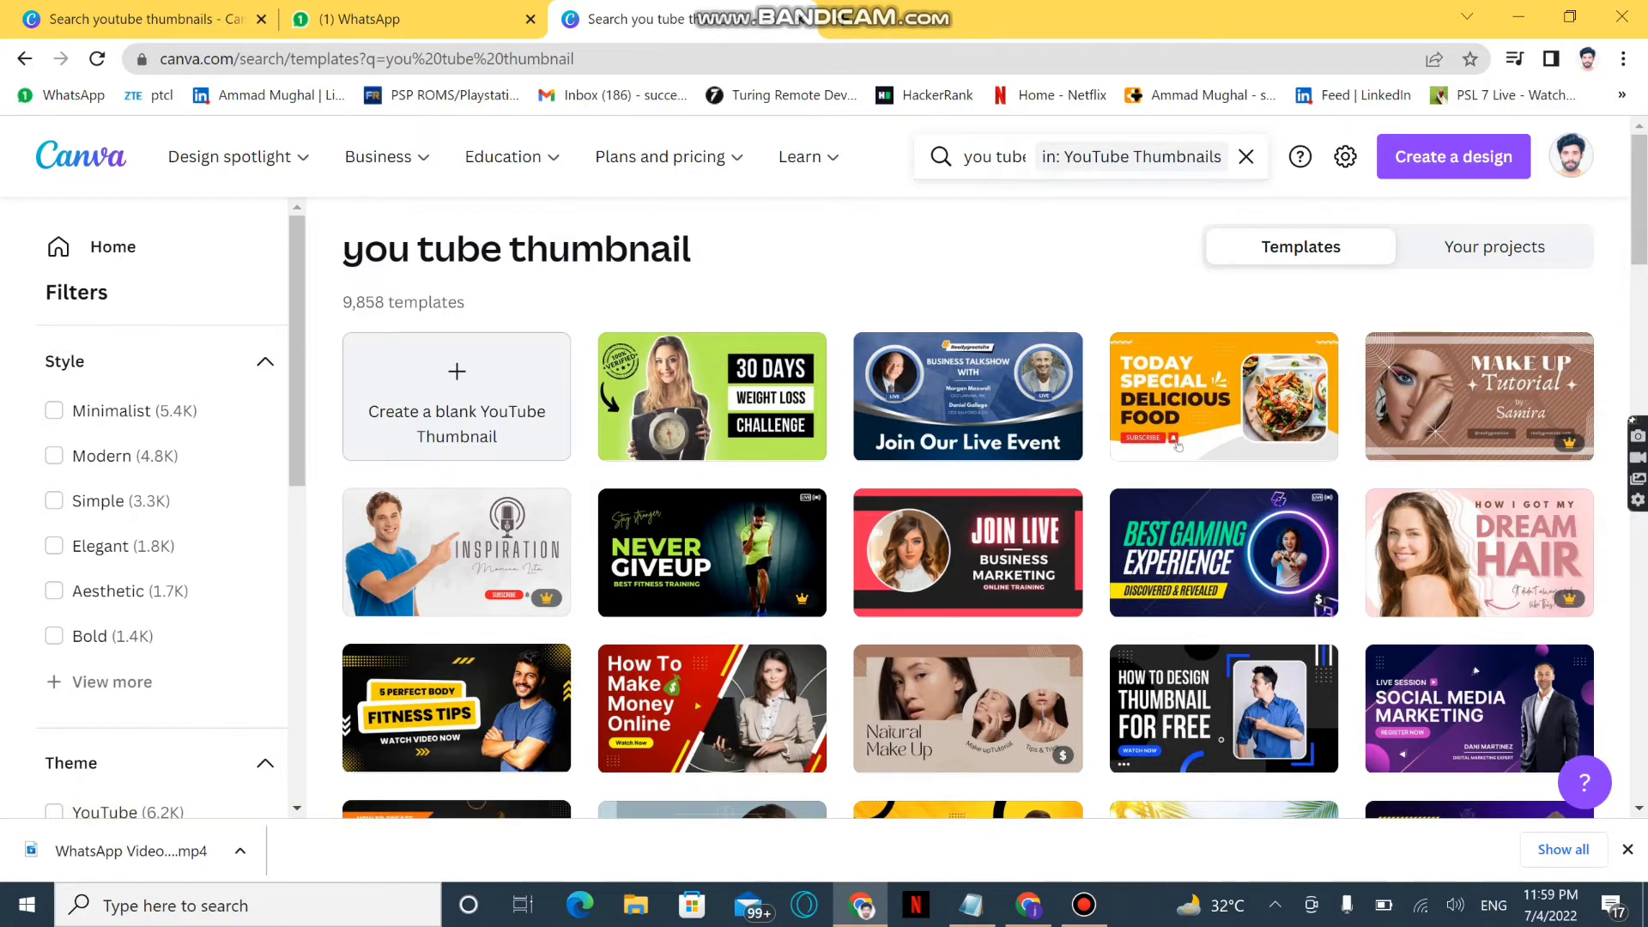
Browse the YouTube thumbnail template results to compare the available designs
scroll(1178, 444, "down", 5)
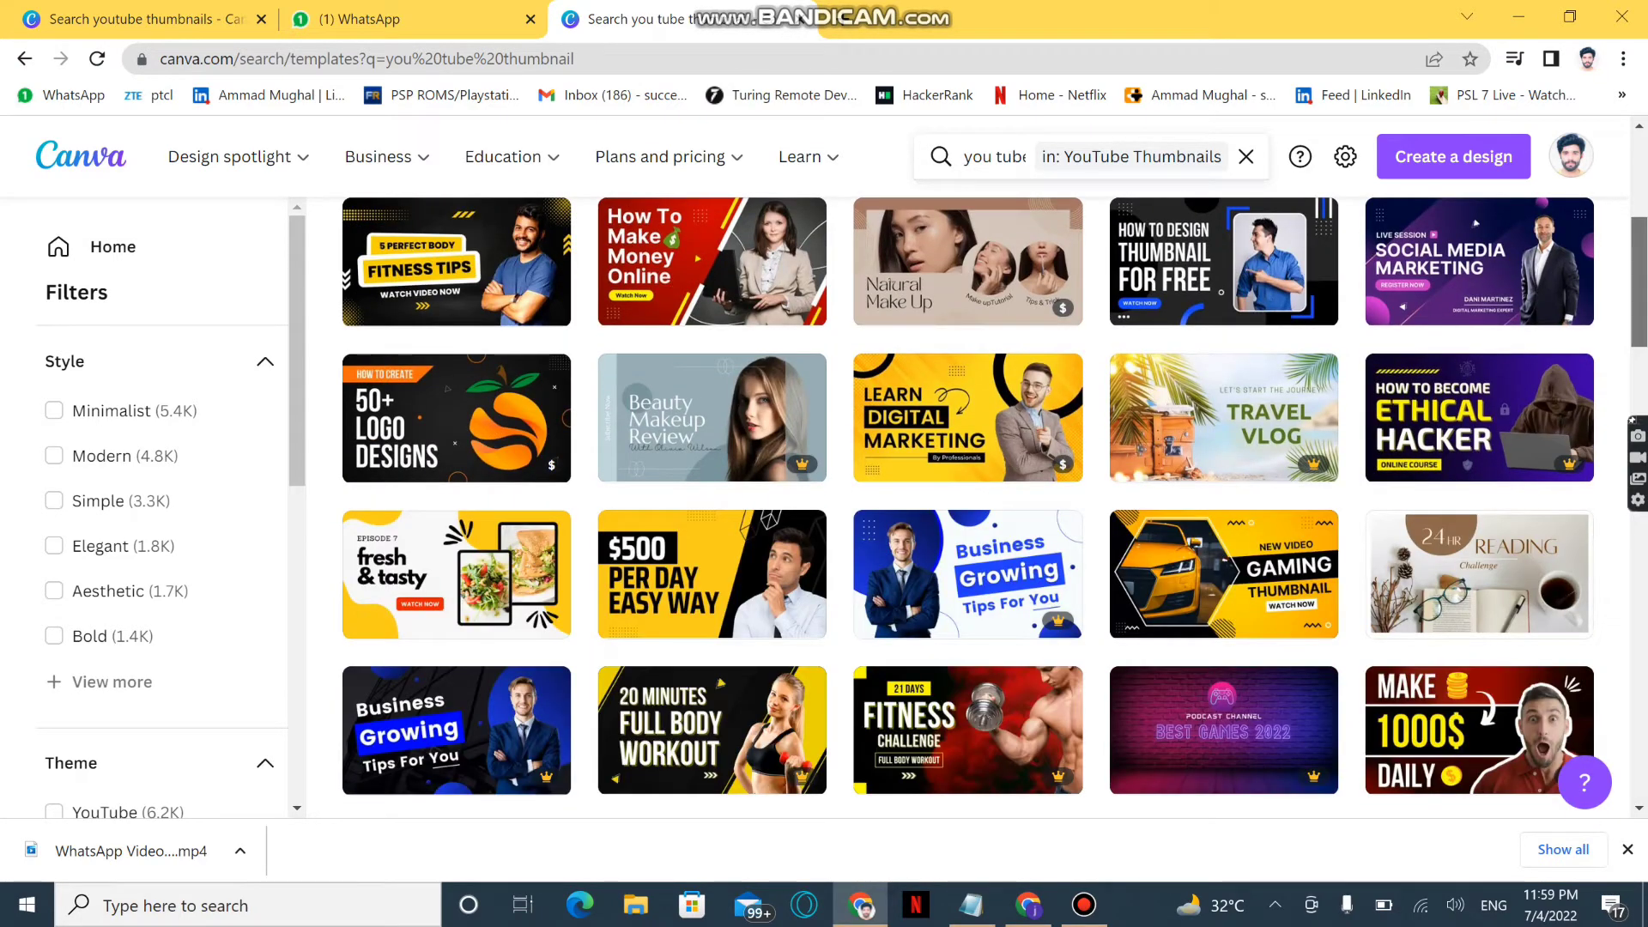
scroll(1177, 445, "down", 3)
scroll(1178, 444, "up", 3)
scroll(1177, 444, "down", 1)
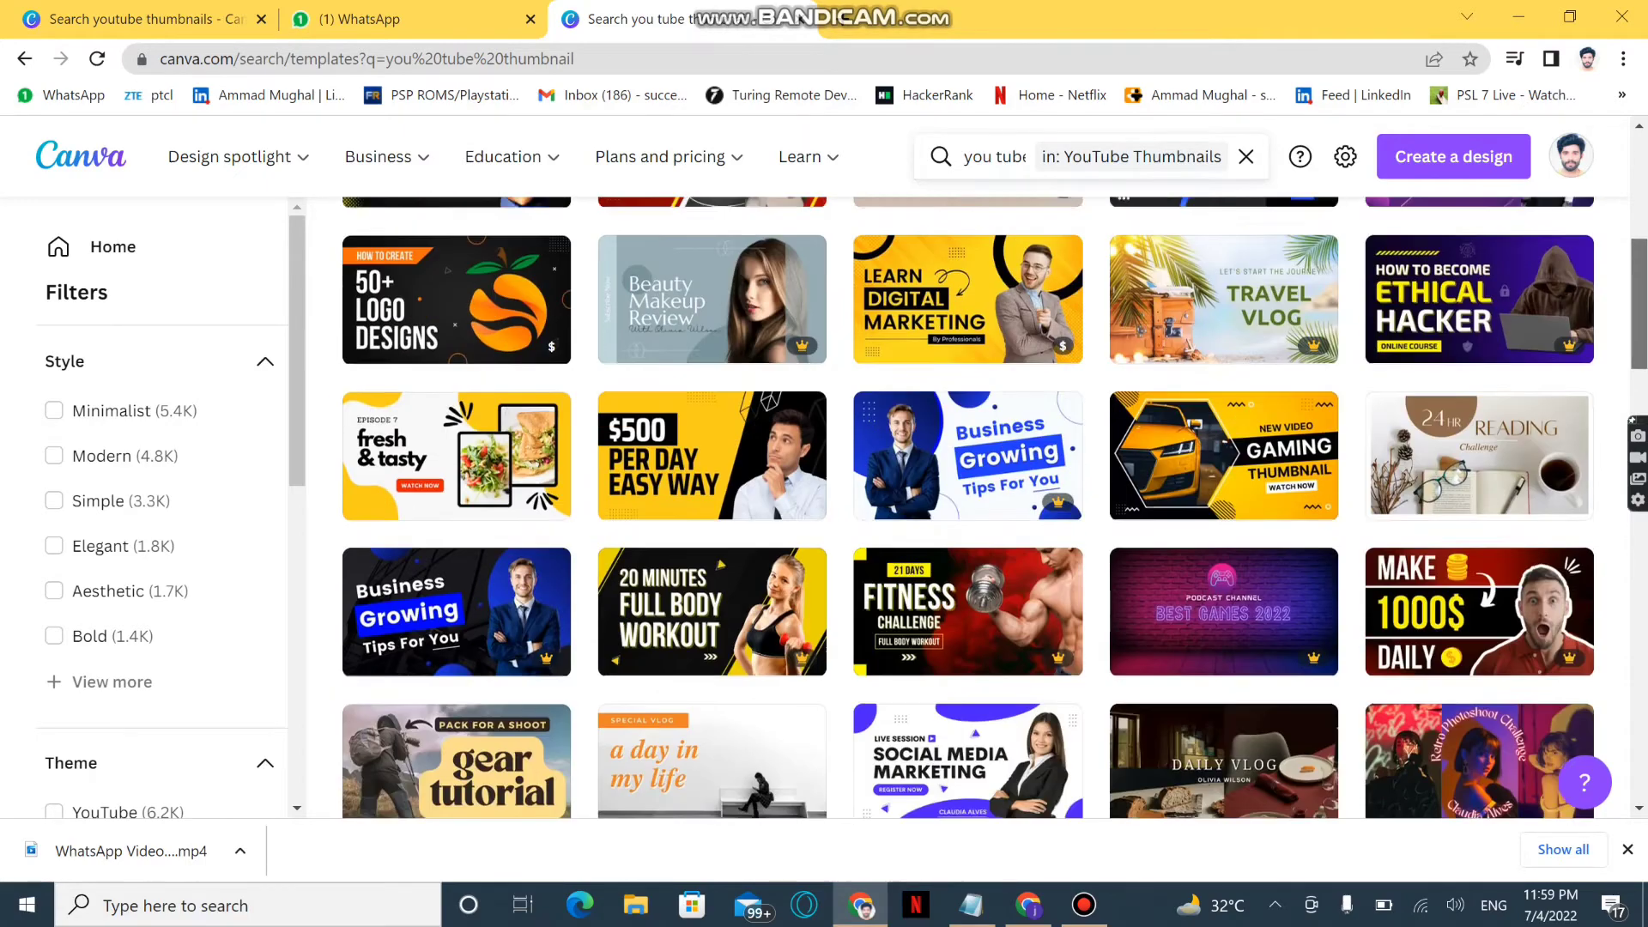
scroll(1178, 442, "up", 7)
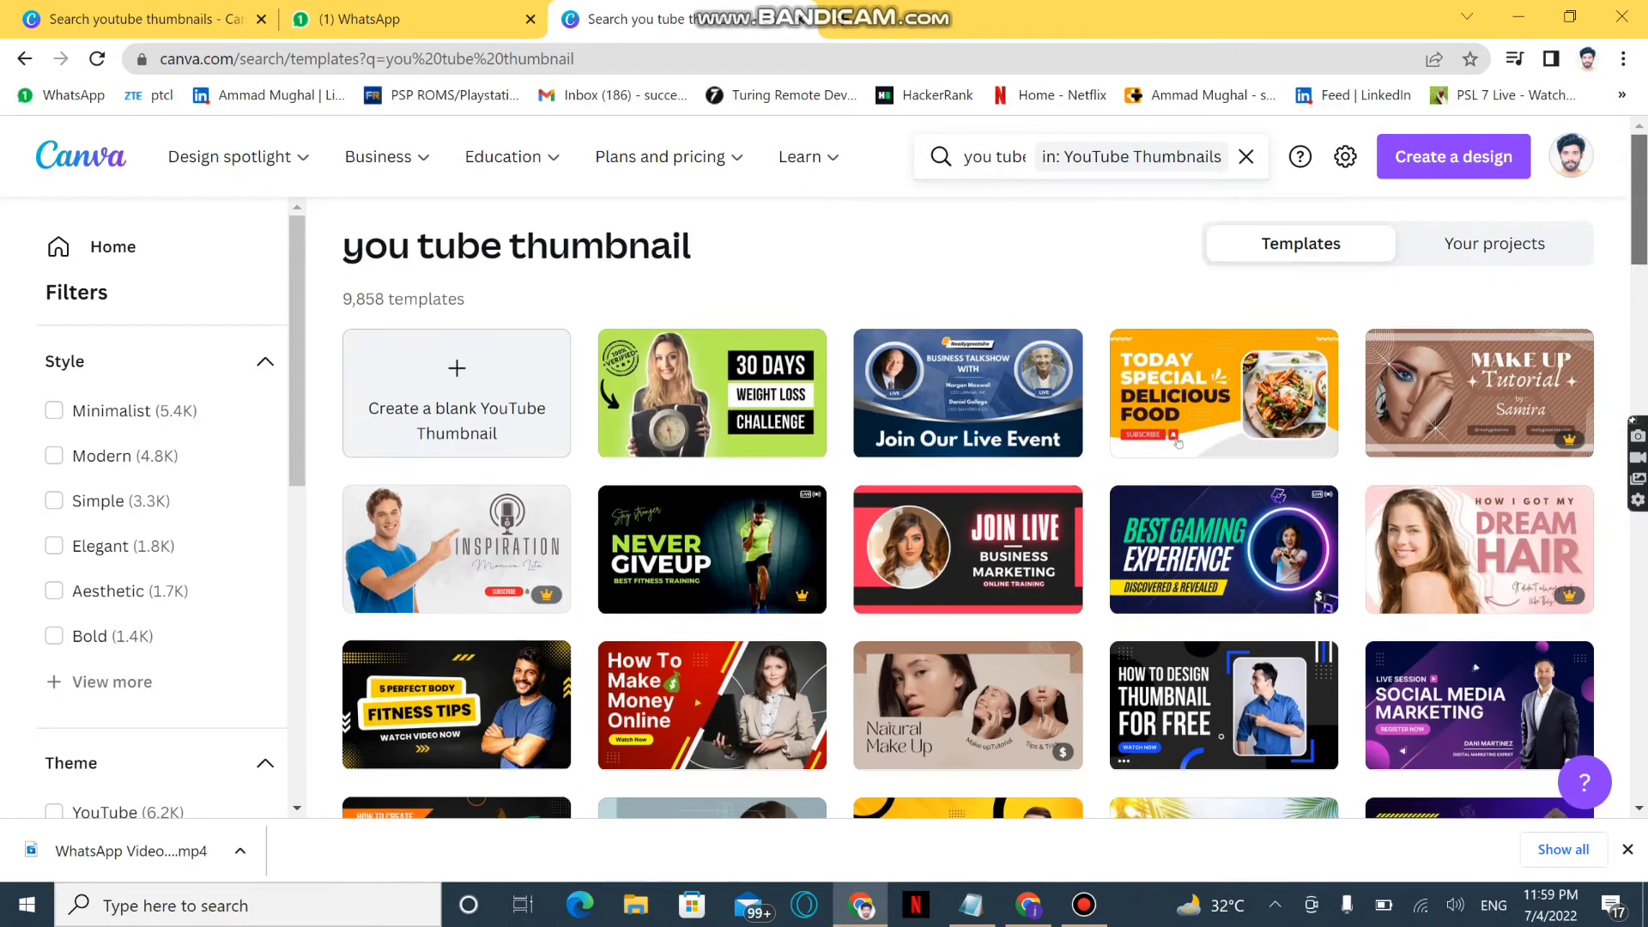
scroll(1178, 442, "down", 7)
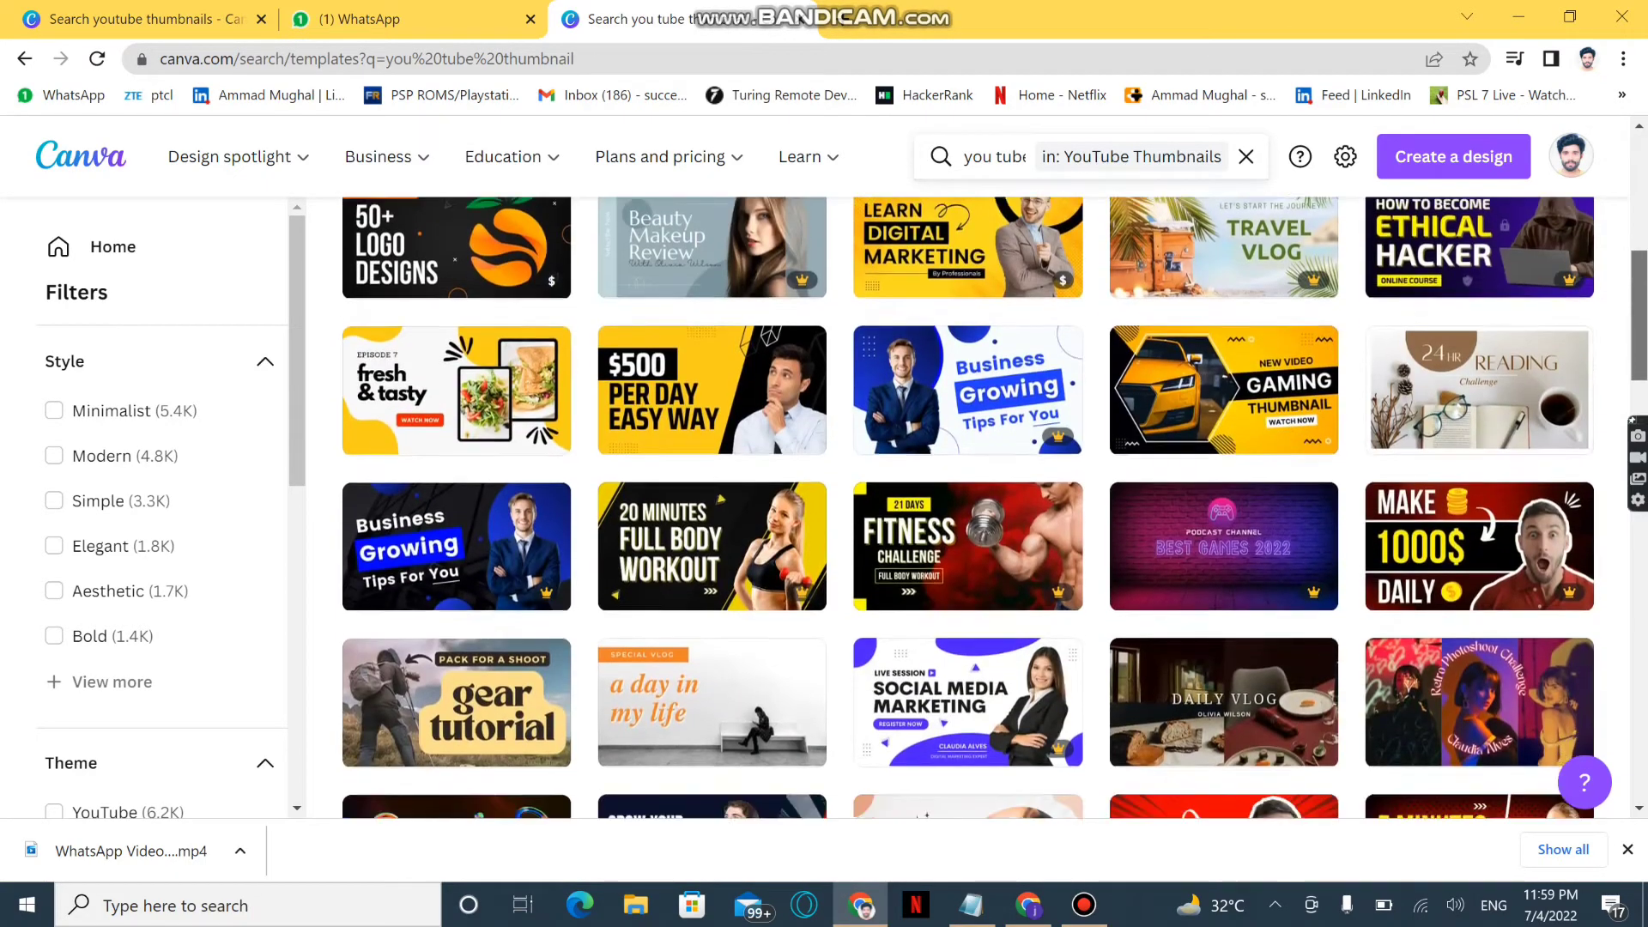
scroll(968, 506, "down", 1)
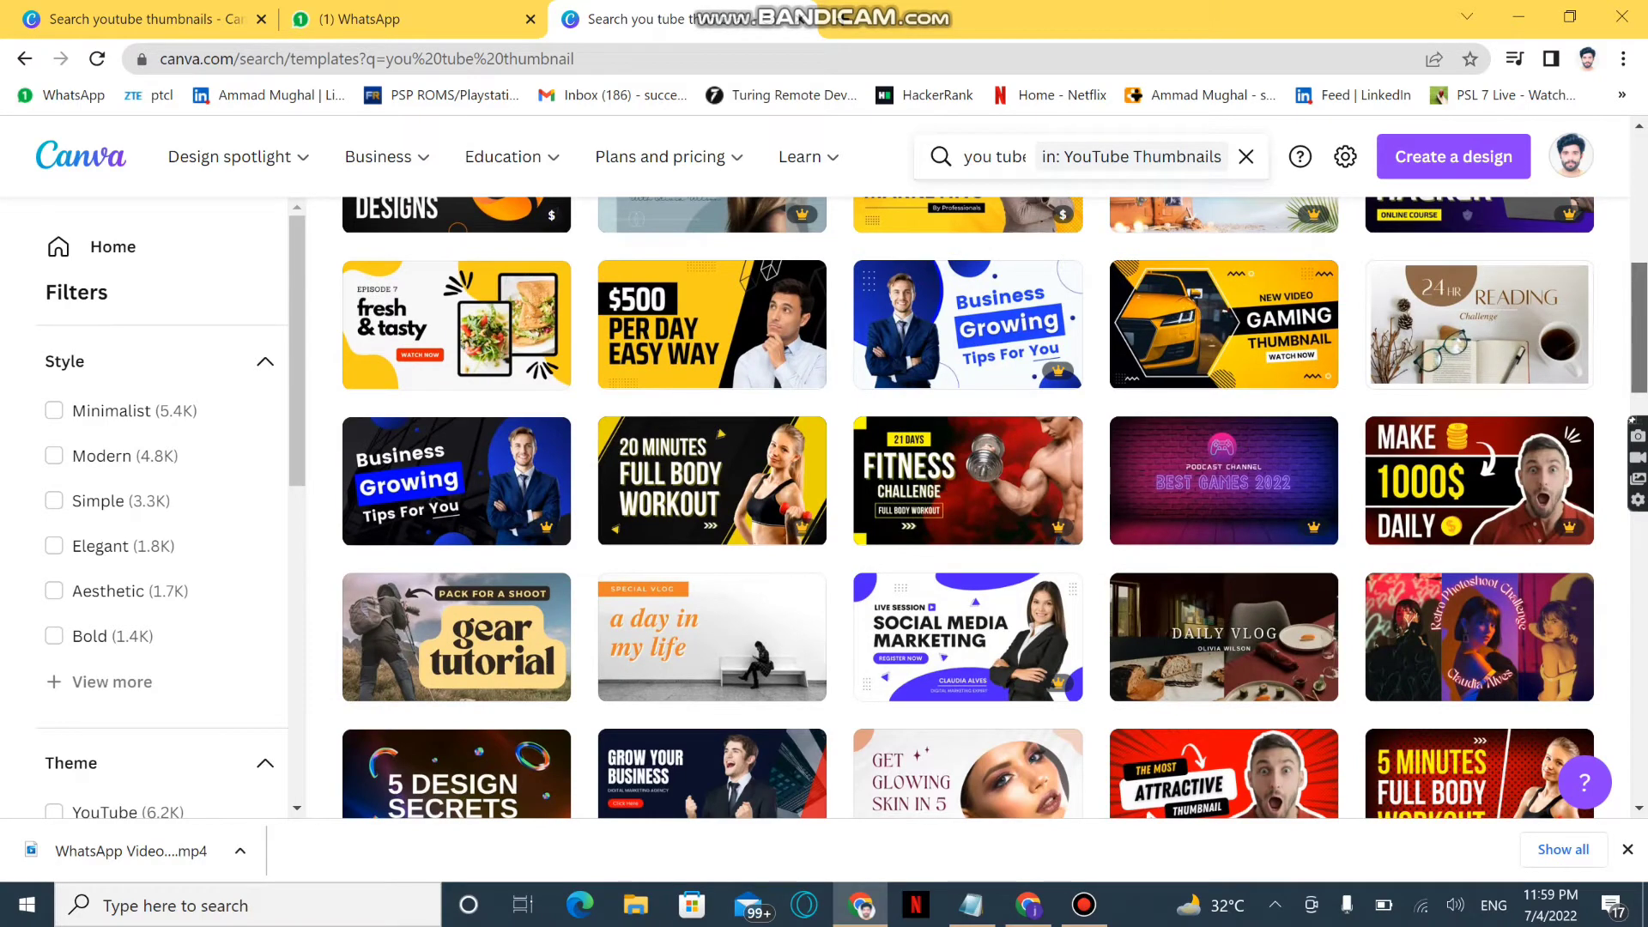
scroll(968, 506, "down", 5)
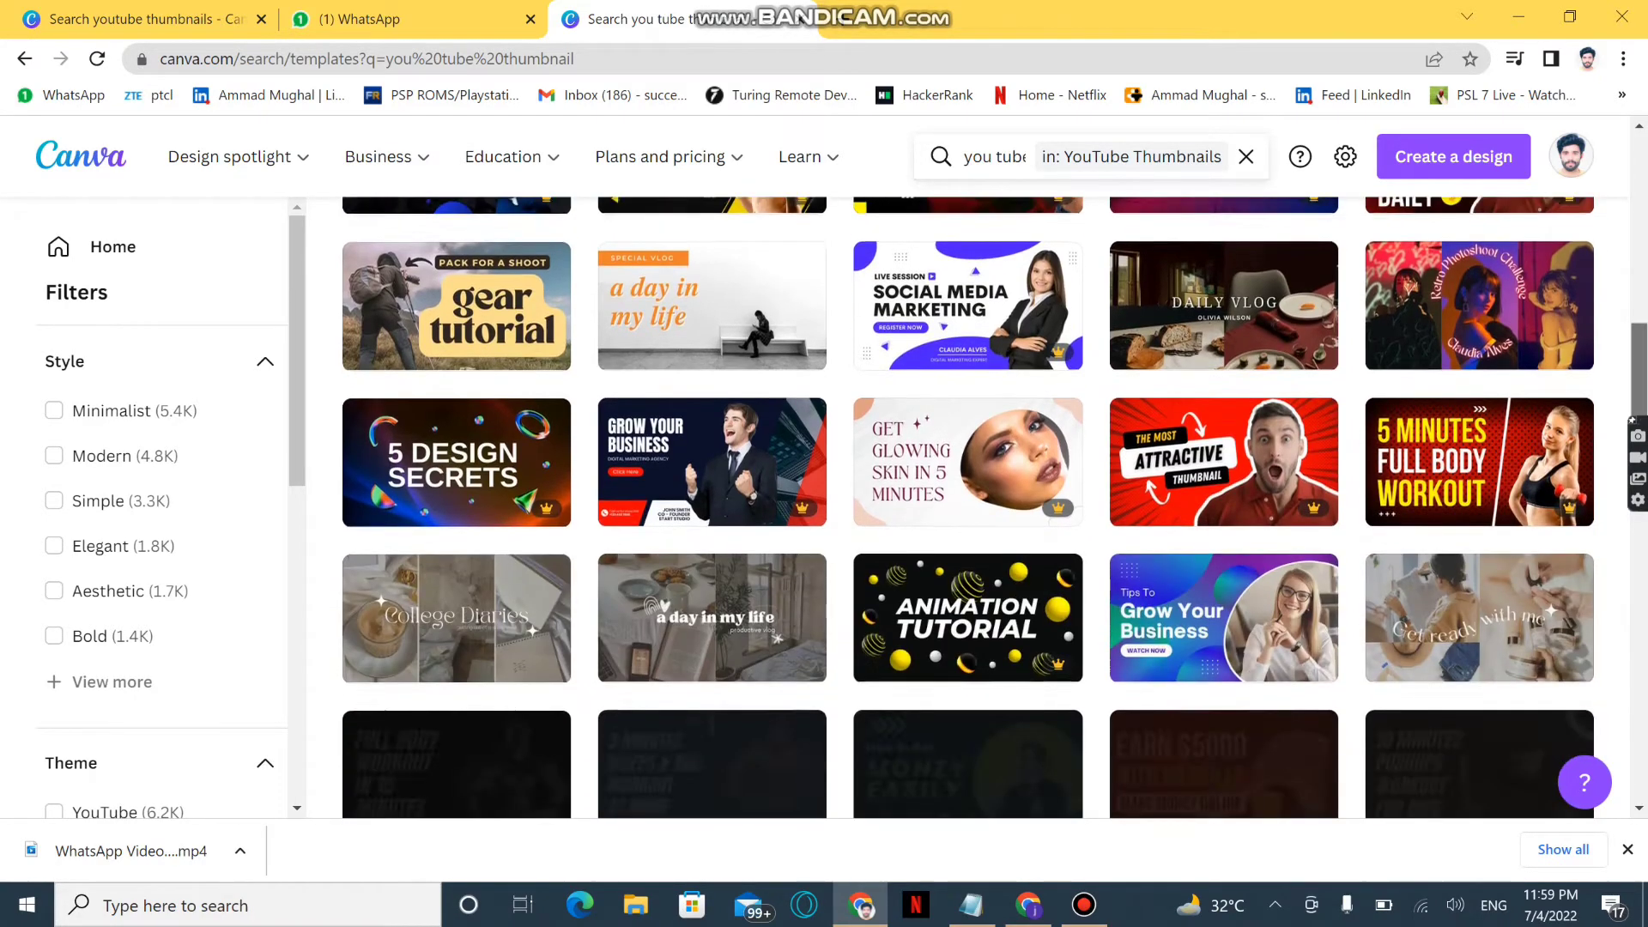
scroll(968, 507, "down", 1)
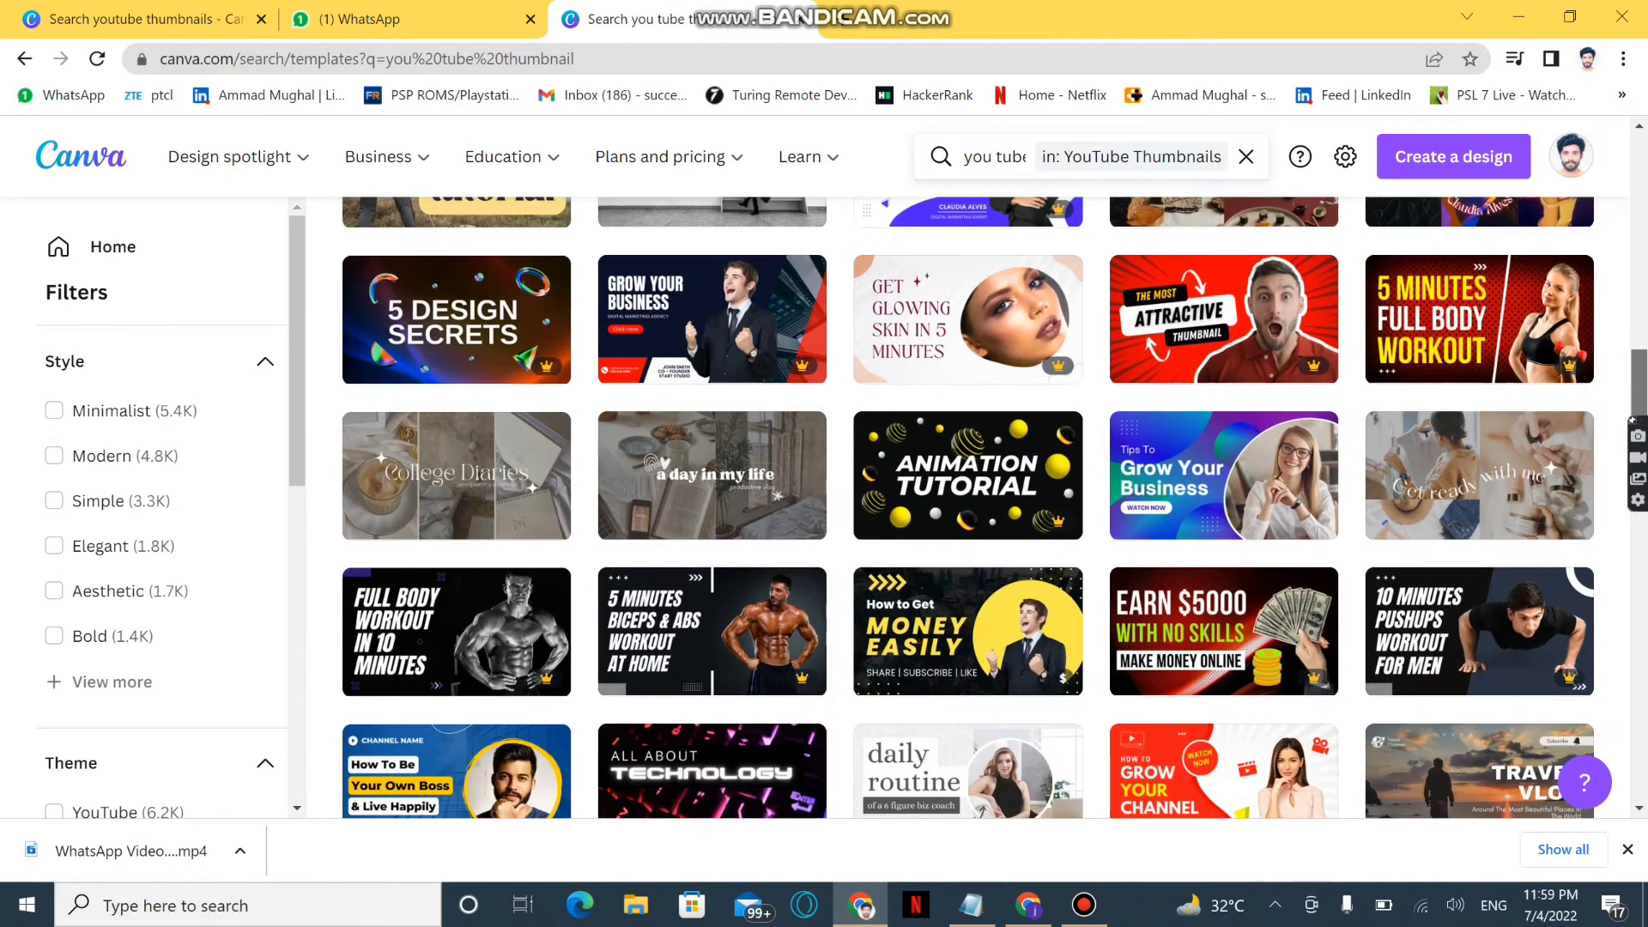
scroll(968, 506, "up", 5)
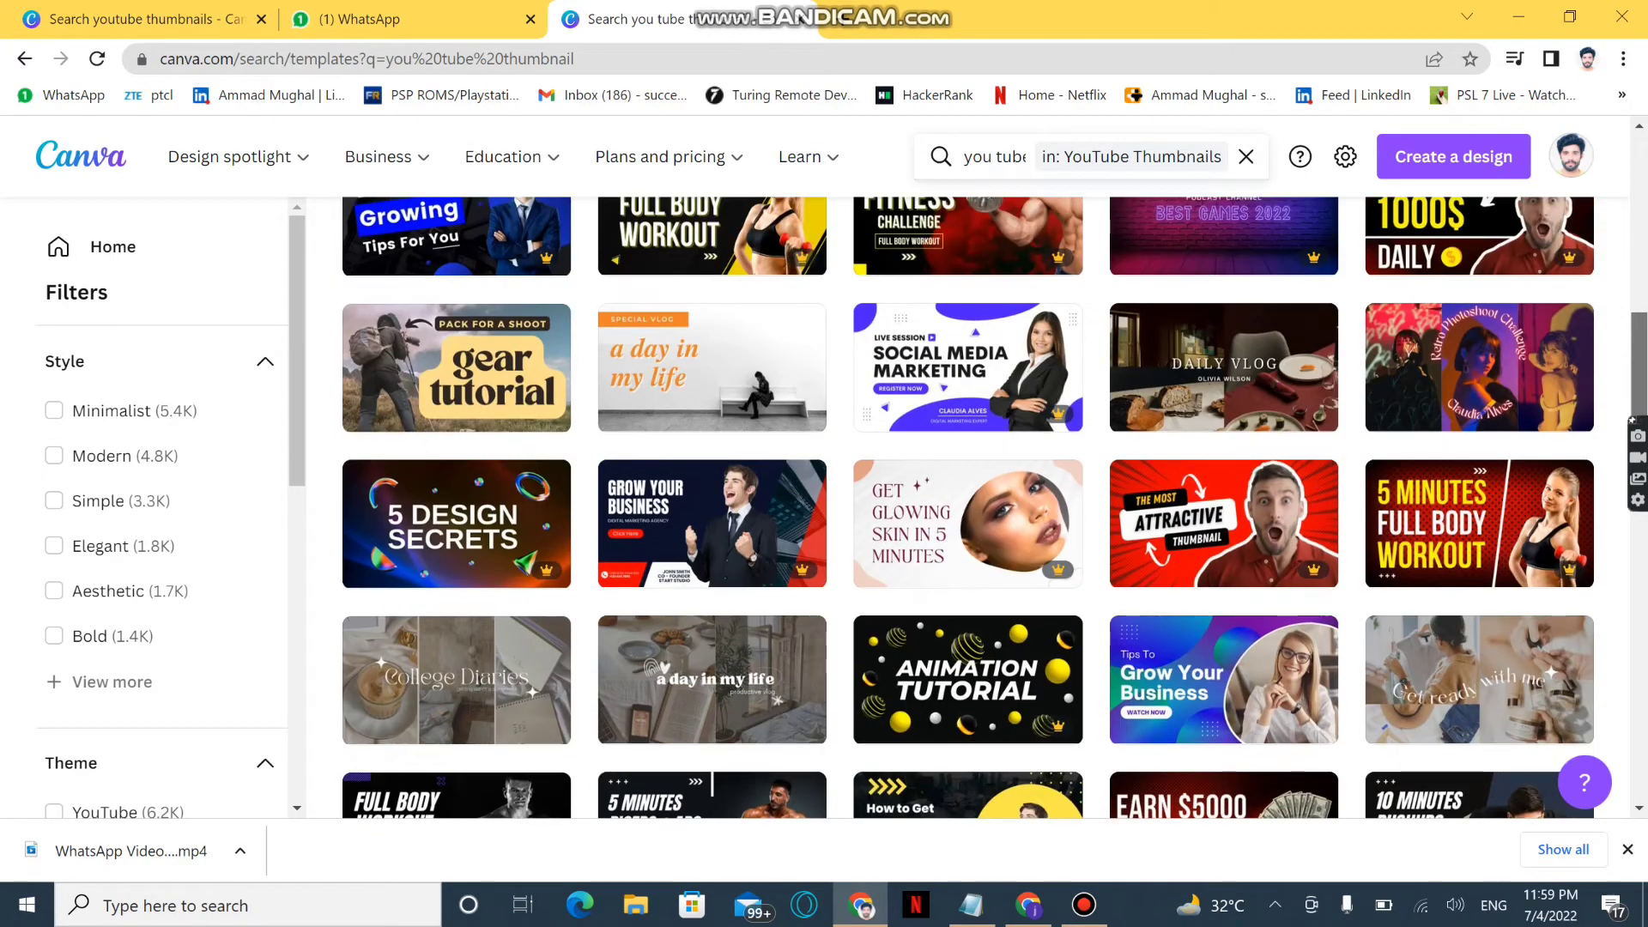
scroll(1178, 445, "up", 7)
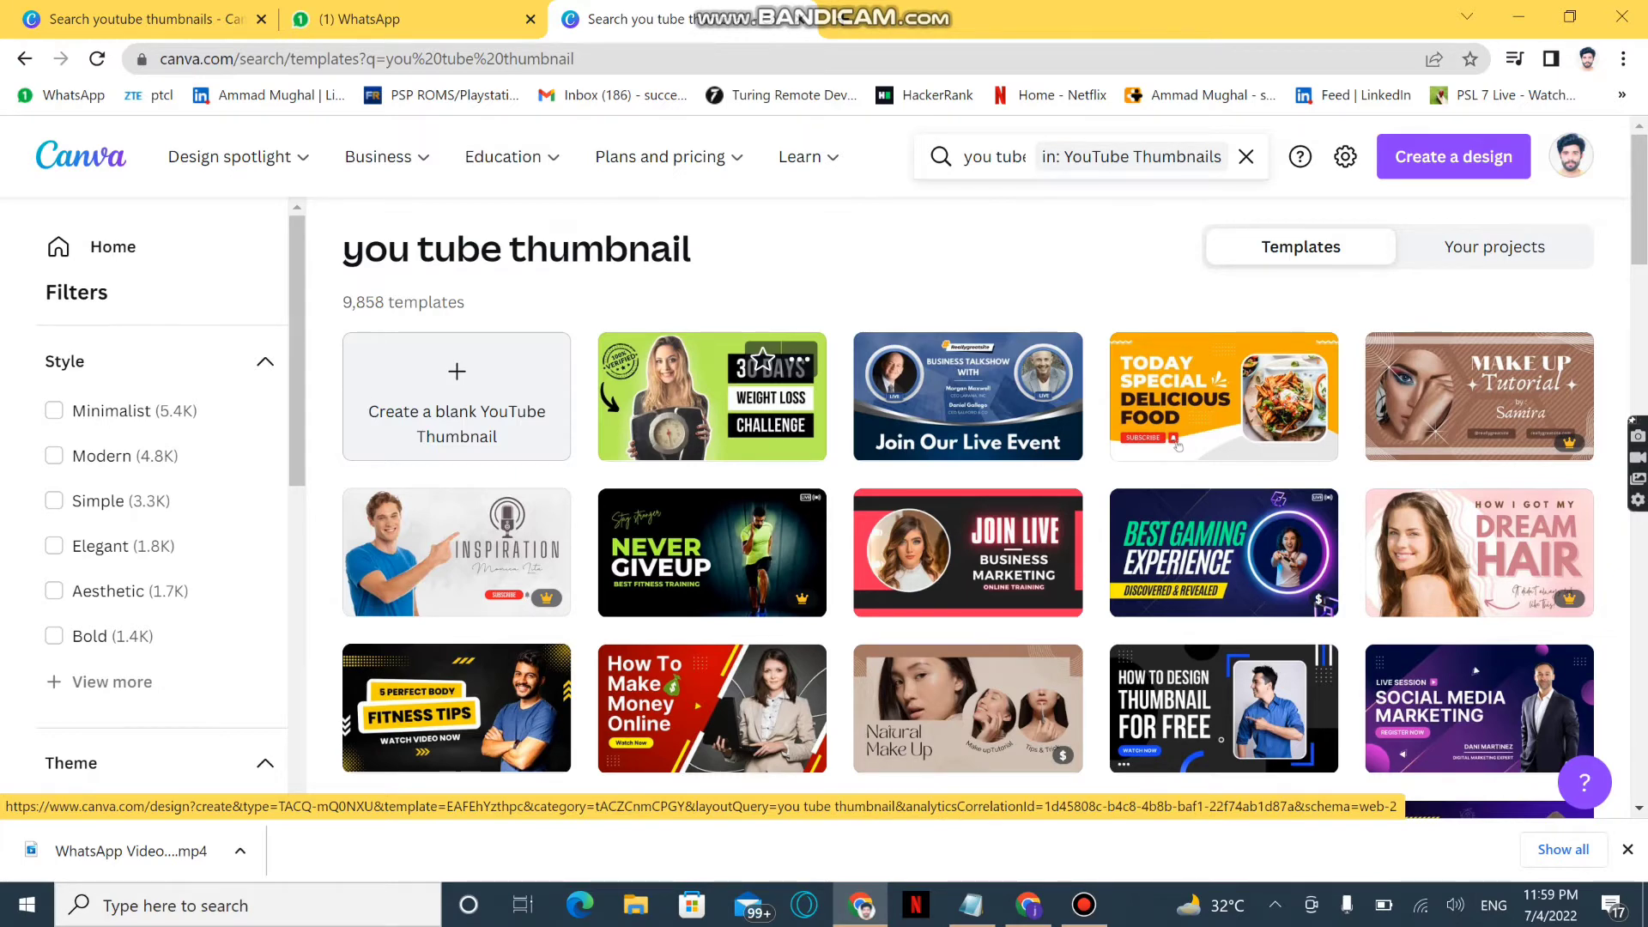
Open the green 30 Days Weight Loss Challenge template and delete the photo of the woman holding the scale
left_click(1177, 446)
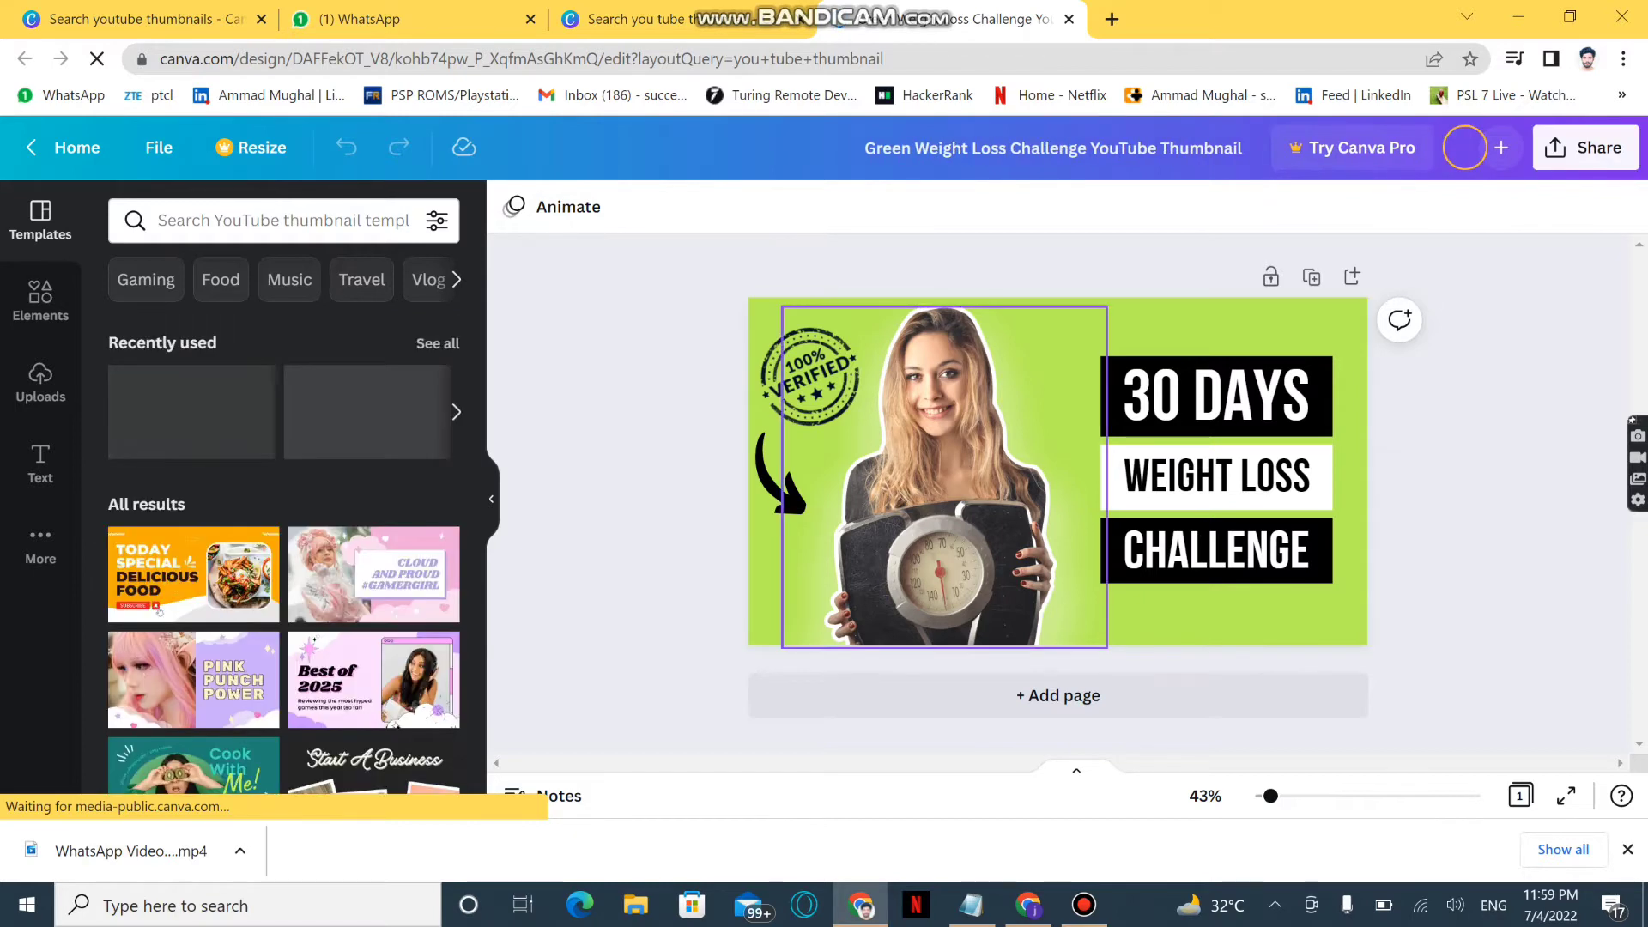
left_click(944, 477)
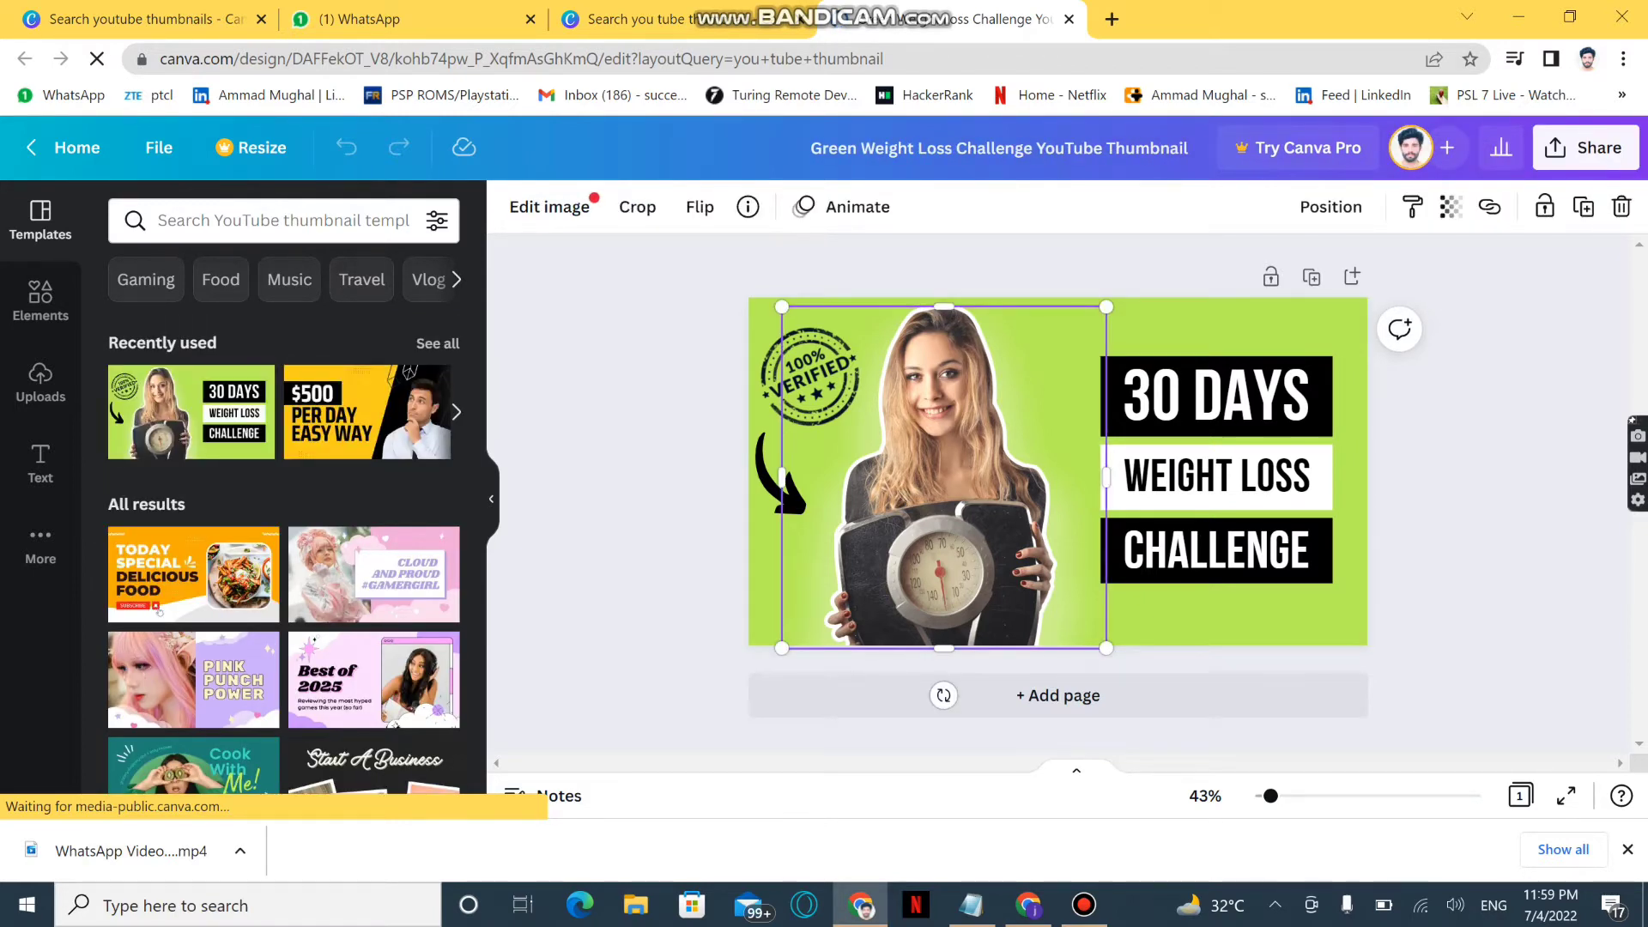
key("Delete")
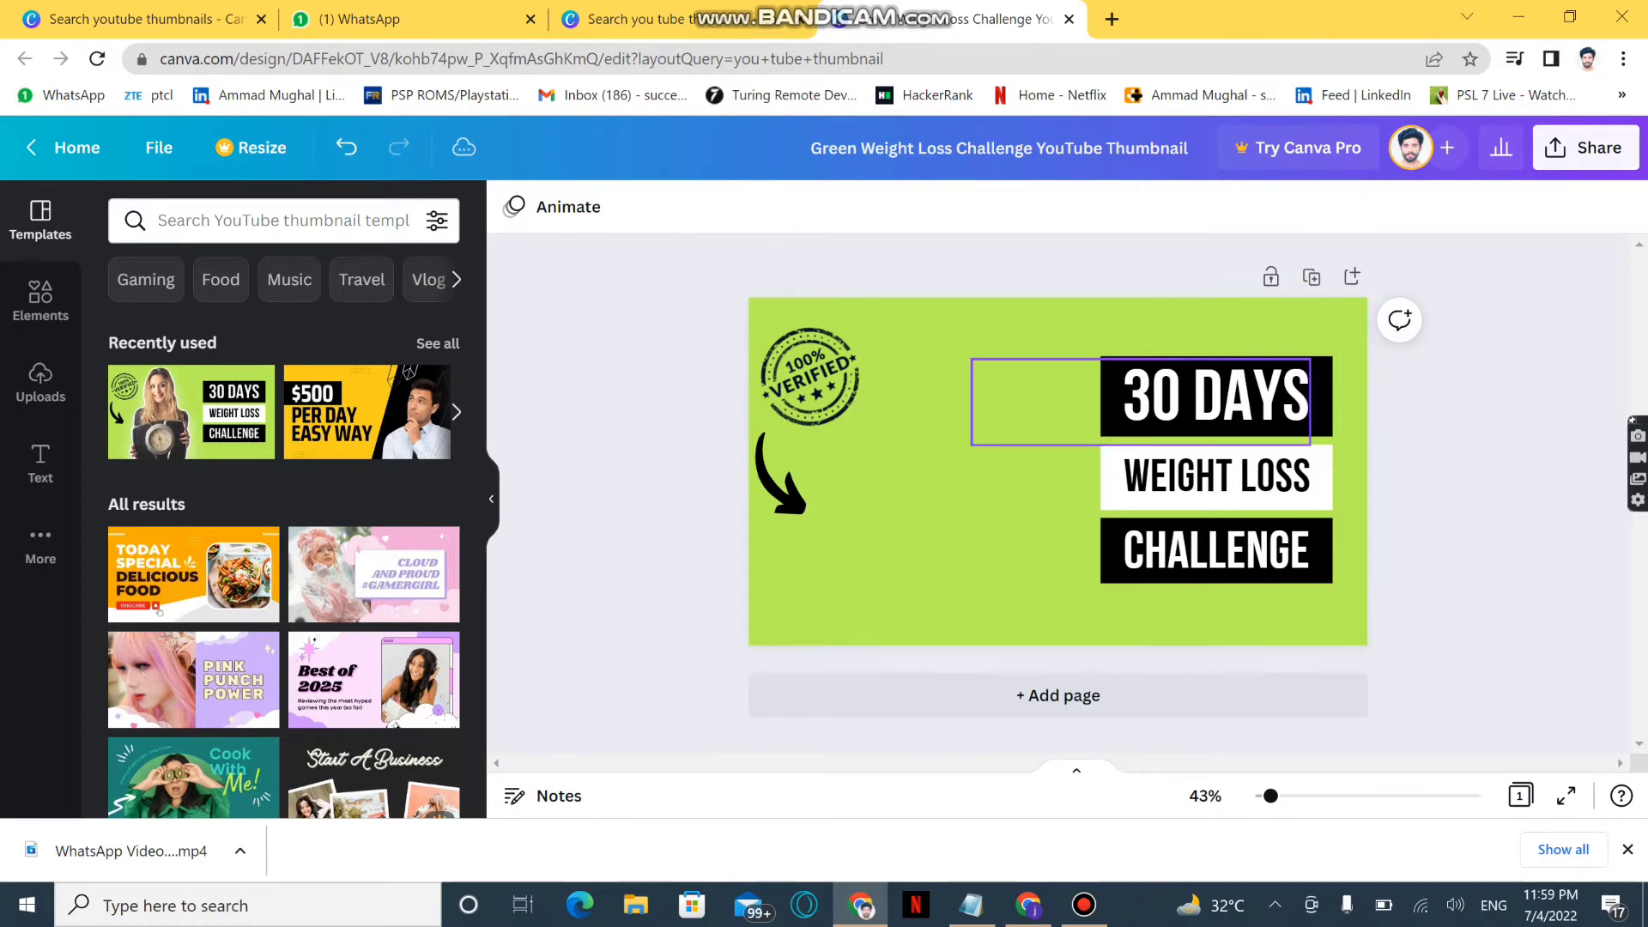
Insert the uploaded portrait of the man in a black shirt with a hand on his chest and crop its left side slightly
left_click(41, 383)
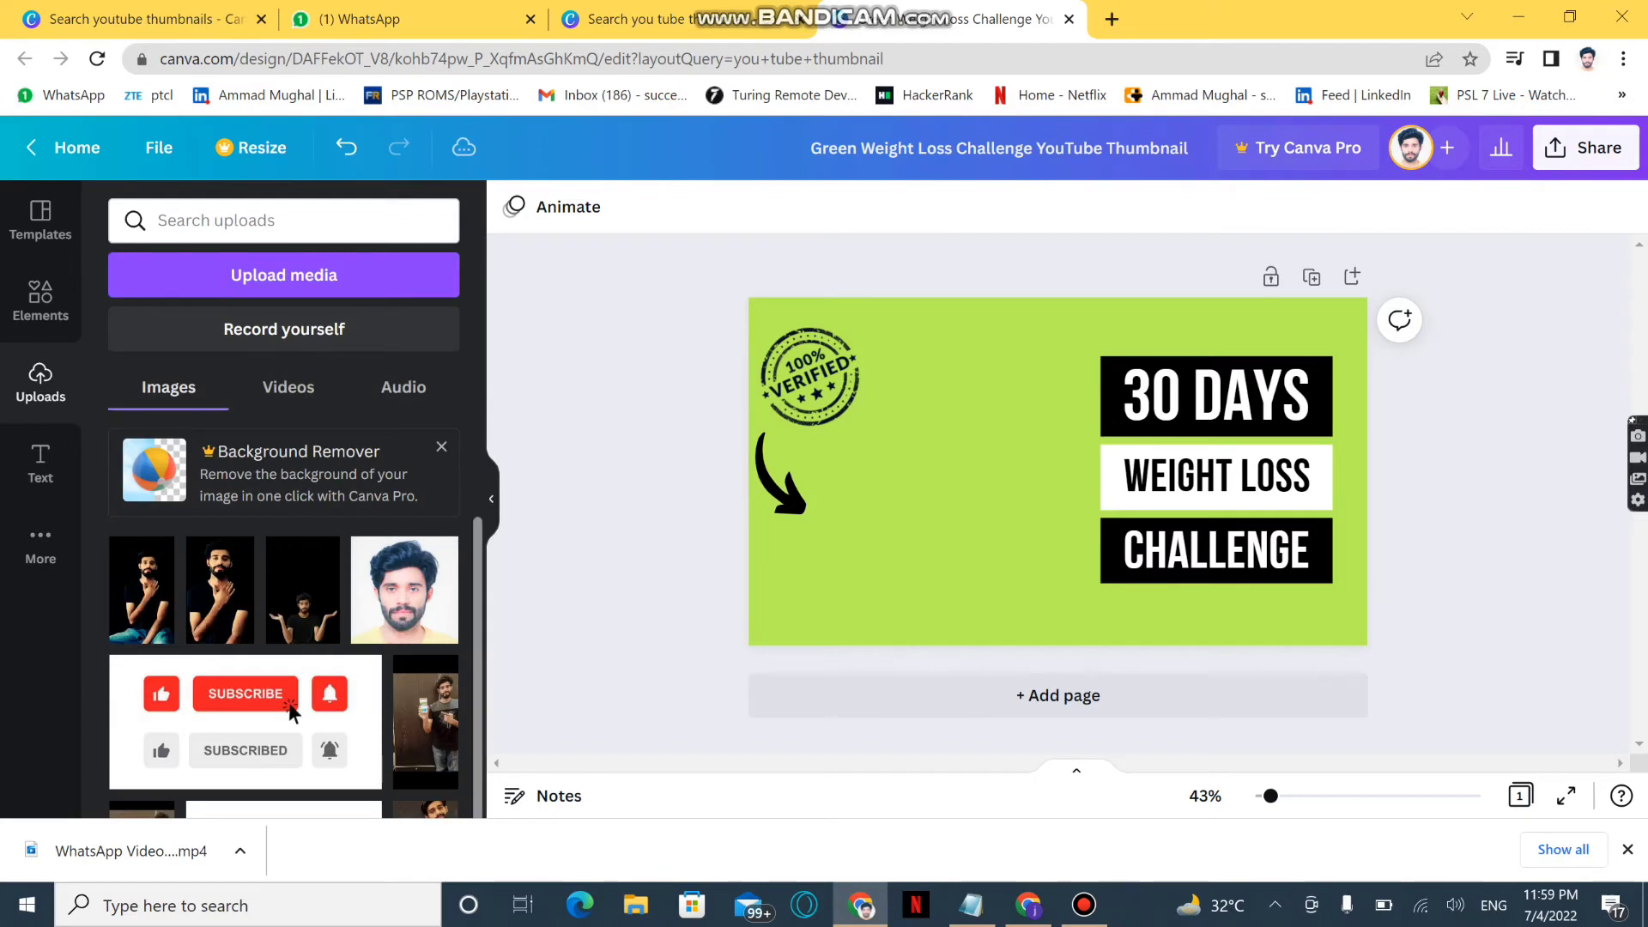
left_click(220, 590)
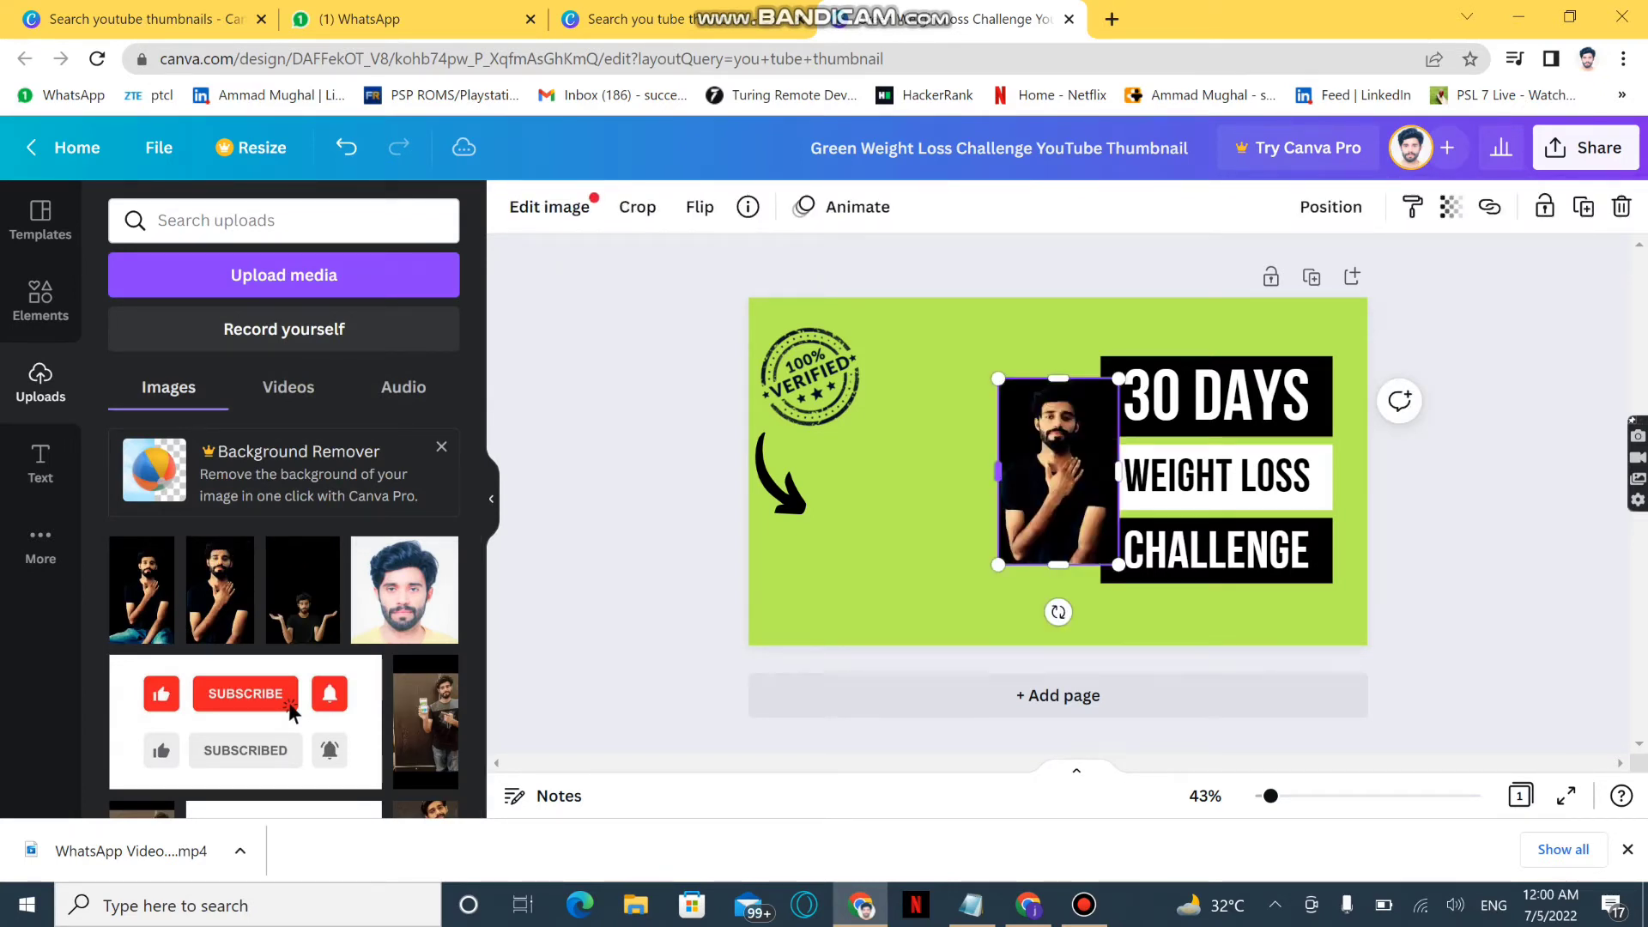
left_click_drag(998, 471, 1009, 472)
Shift the "30 DAYS" text slightly to the right within its black box
mouse_move(1210, 399)
left_mouse_down()
mouse_move(1198, 427)
mouse_move(1185, 405)
mouse_move(1234, 402)
left_mouse_up()
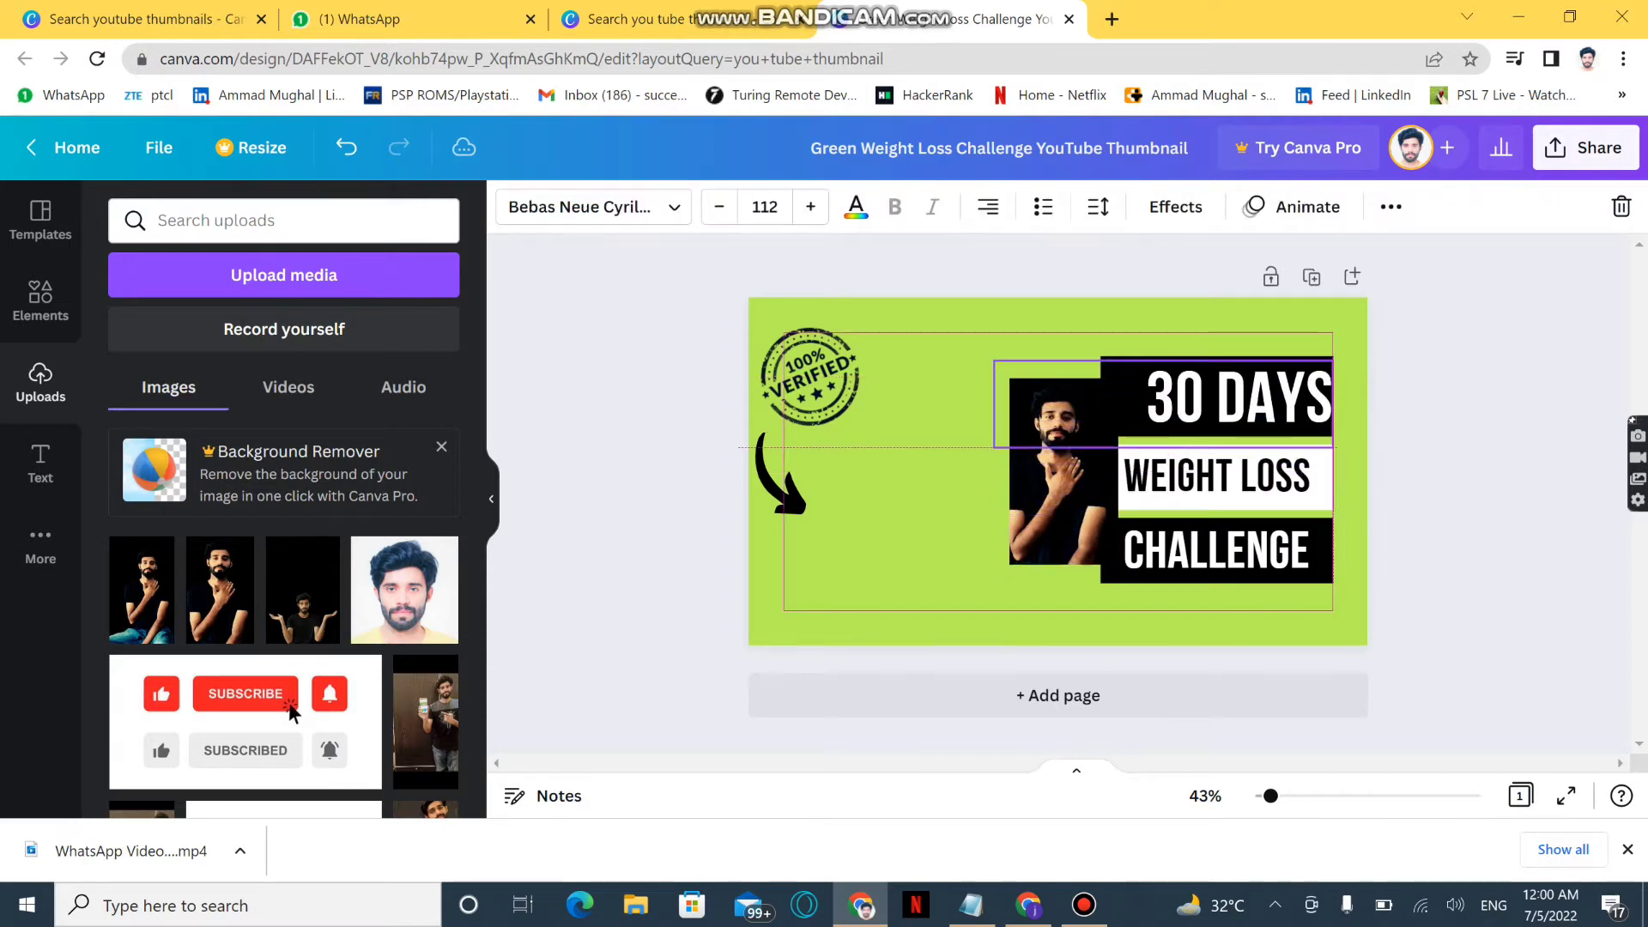
left_click(1155, 479)
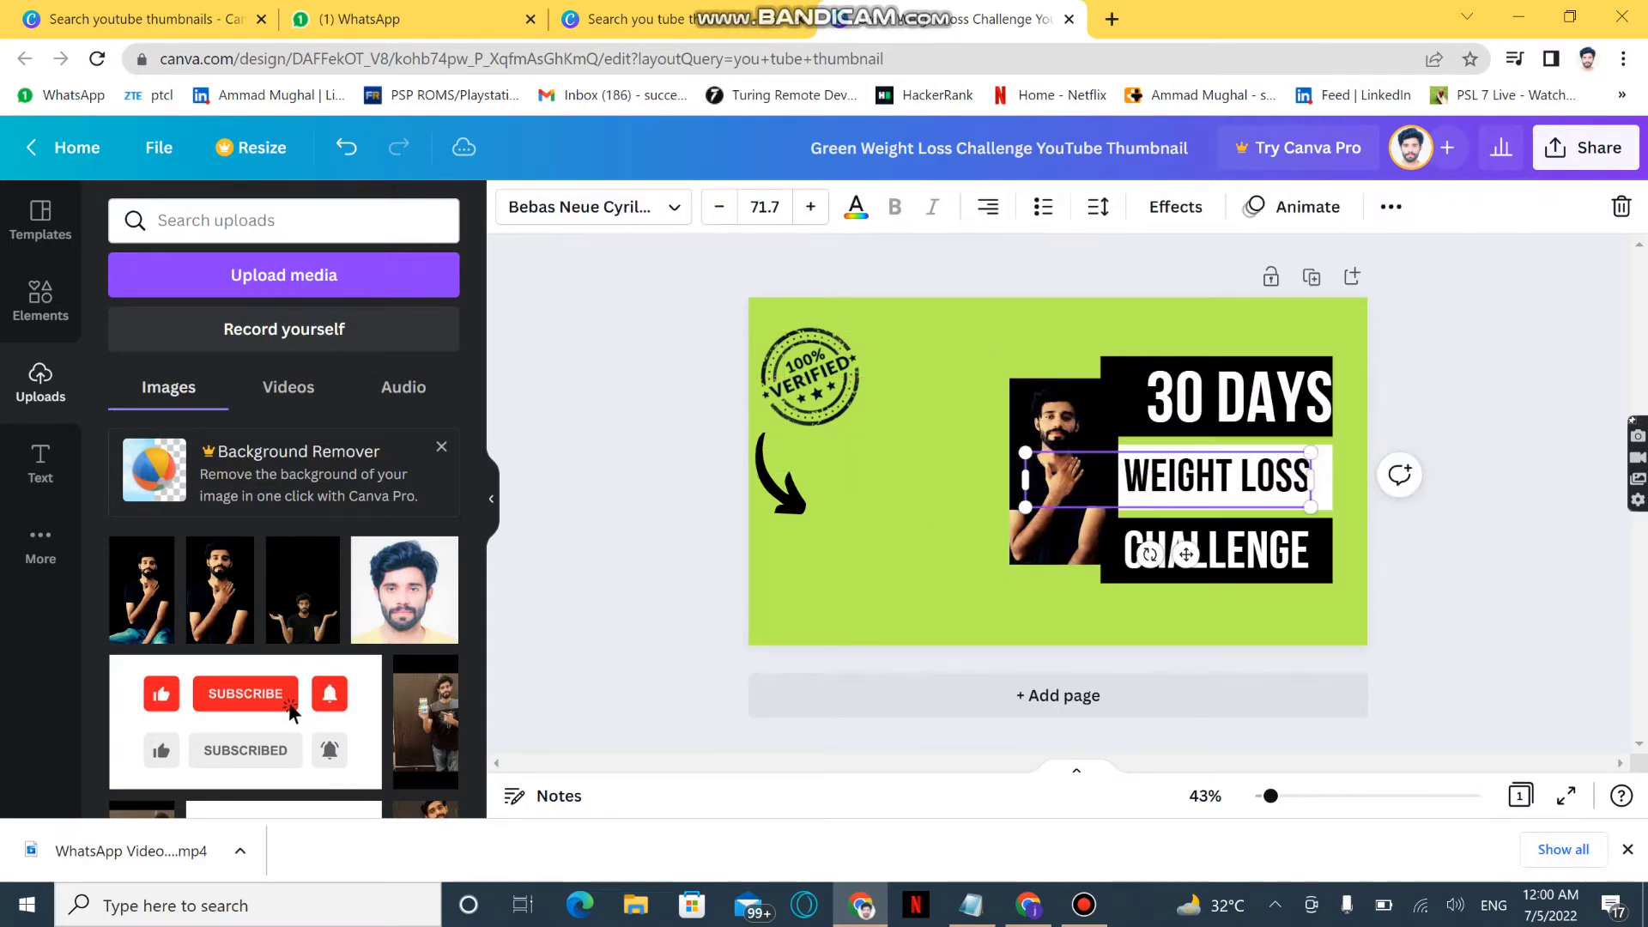
left_click(1051, 545)
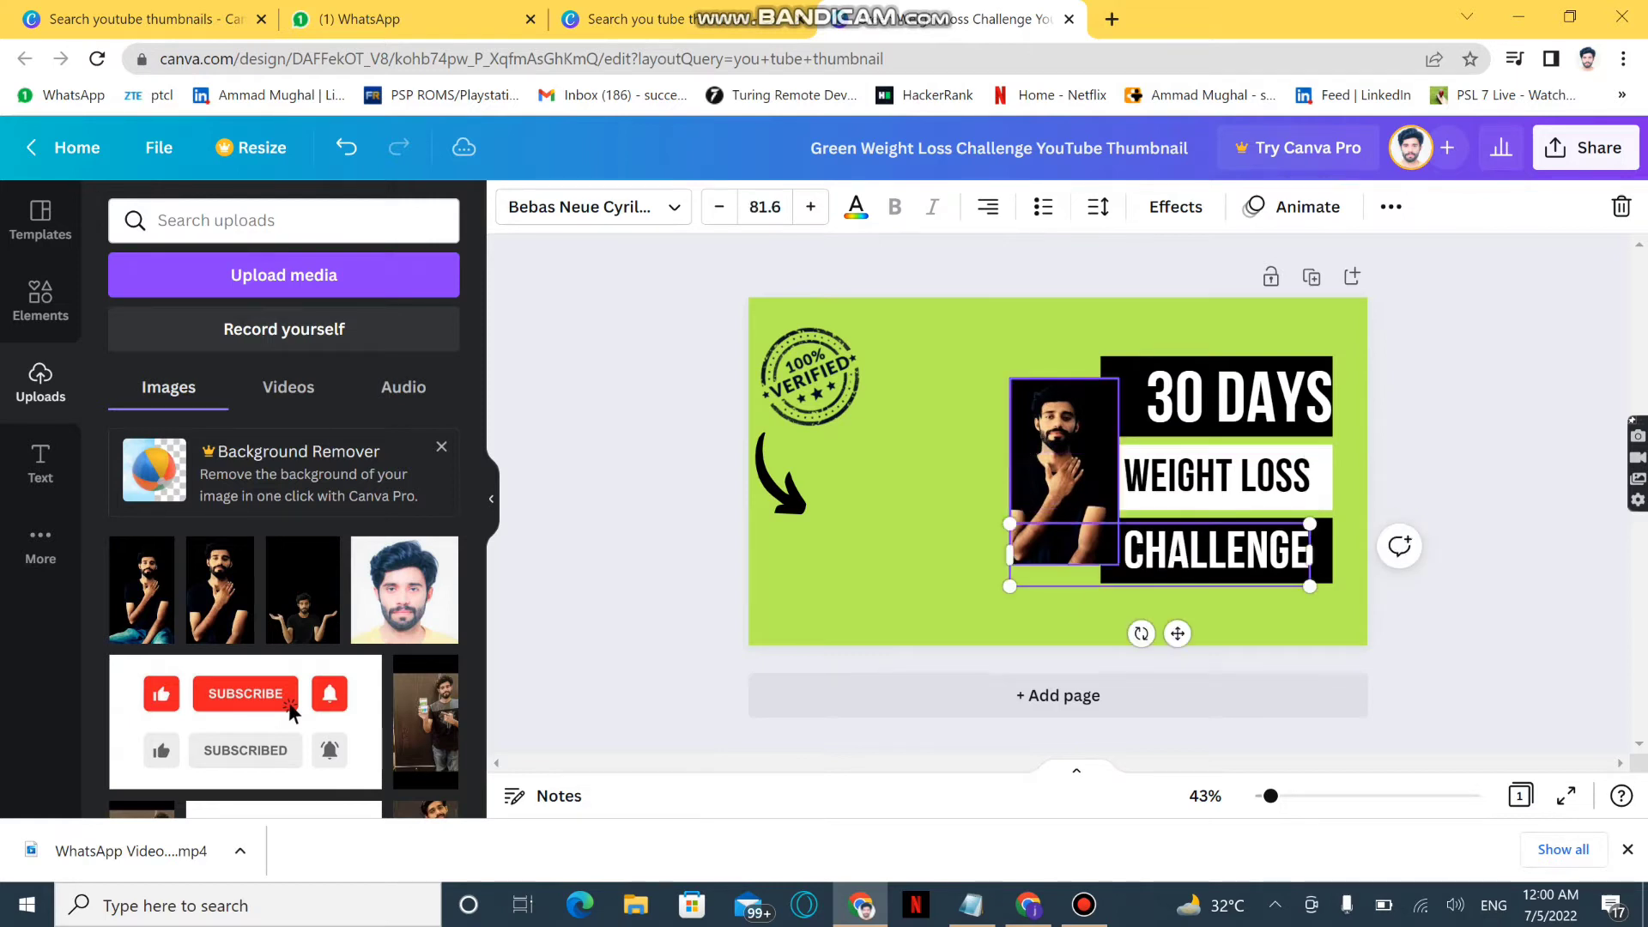
Move the portrait between the arrow and the text boxes, enlarge it to about 698 high, and widen both sides
left_click(1040, 514)
left_click_drag(1009, 471, 897, 470)
left_click_drag(1008, 471, 947, 551)
left_click_drag(948, 457, 947, 307)
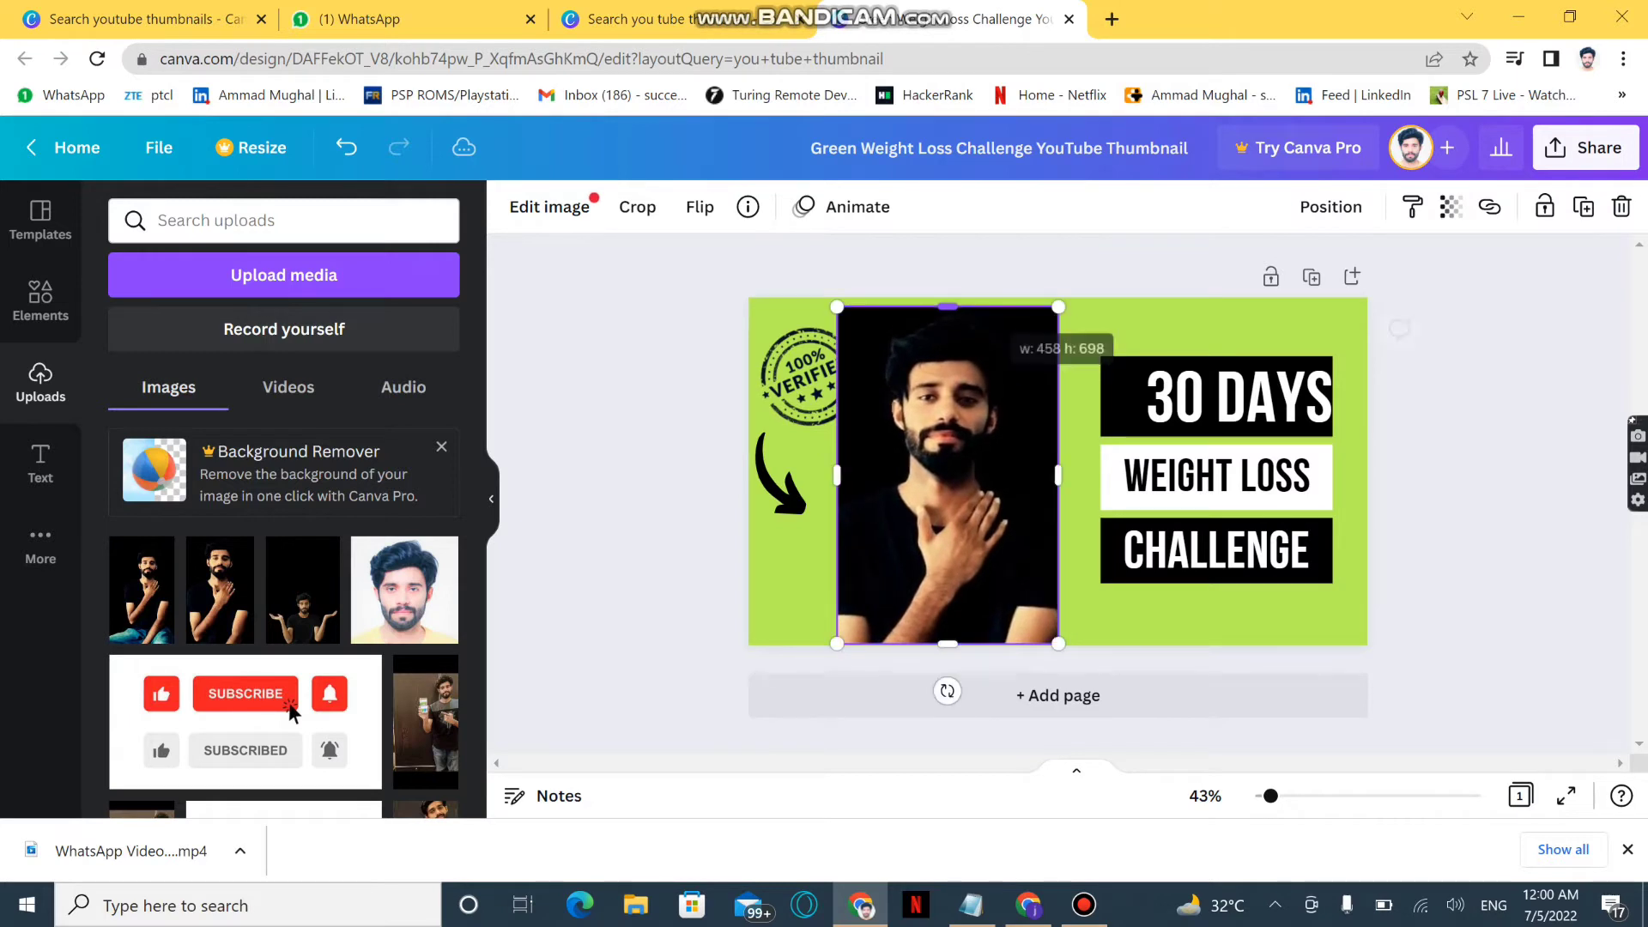
mouse_move(837, 475)
left_mouse_down()
mouse_move(762, 475)
mouse_move(809, 475)
left_mouse_up()
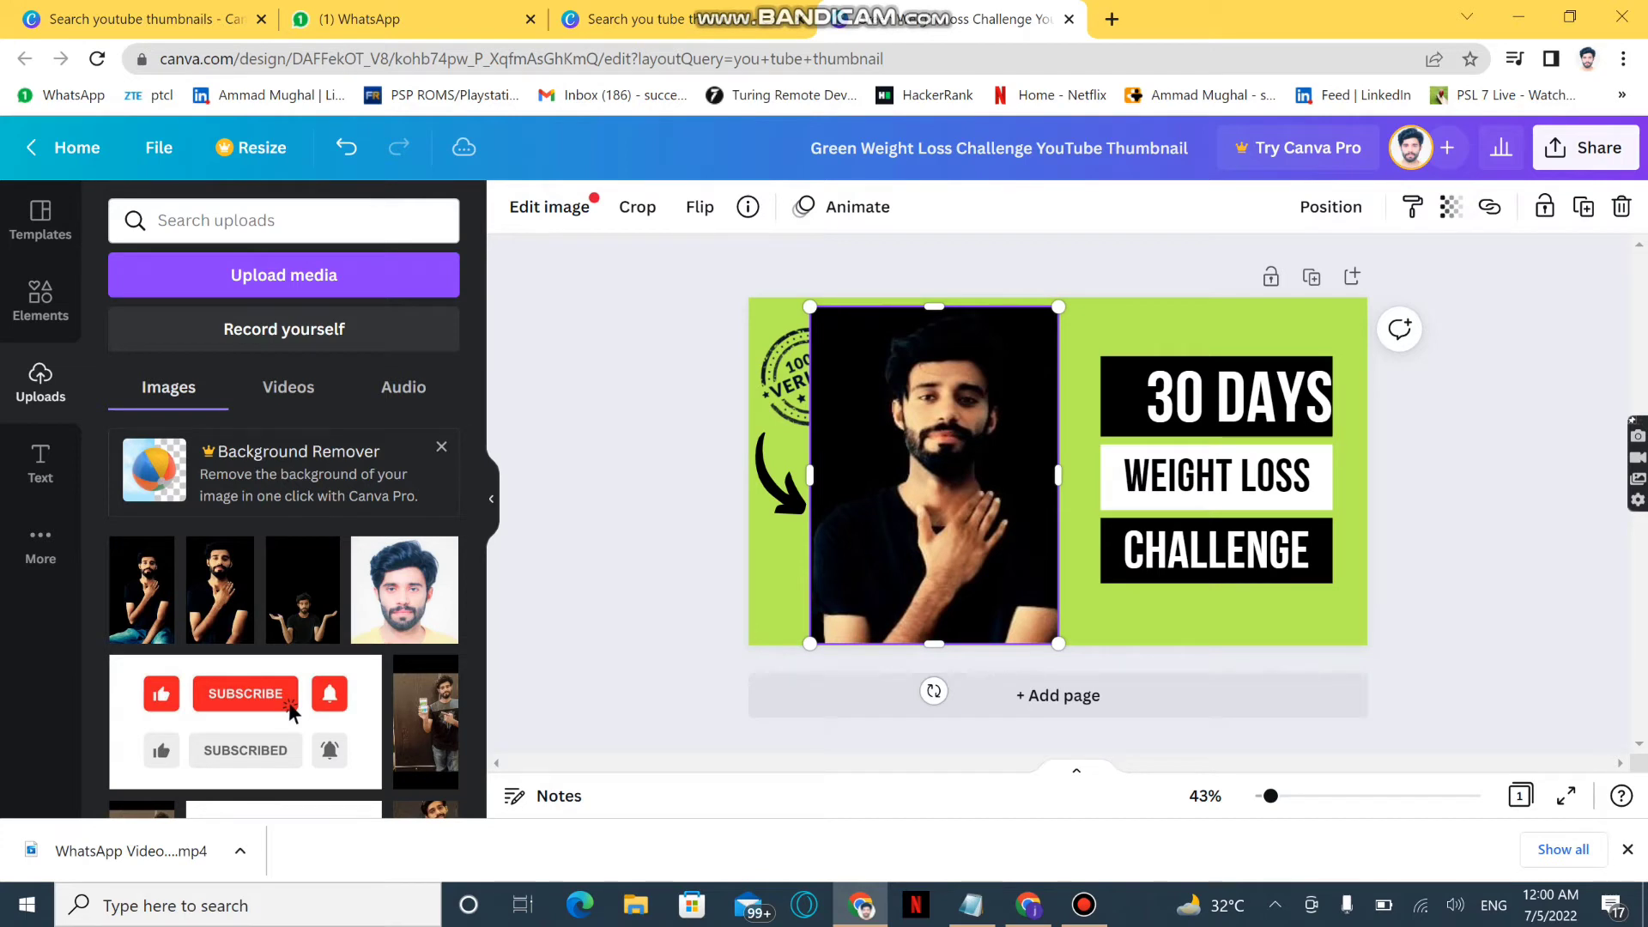
left_click_drag(1059, 475, 1076, 474)
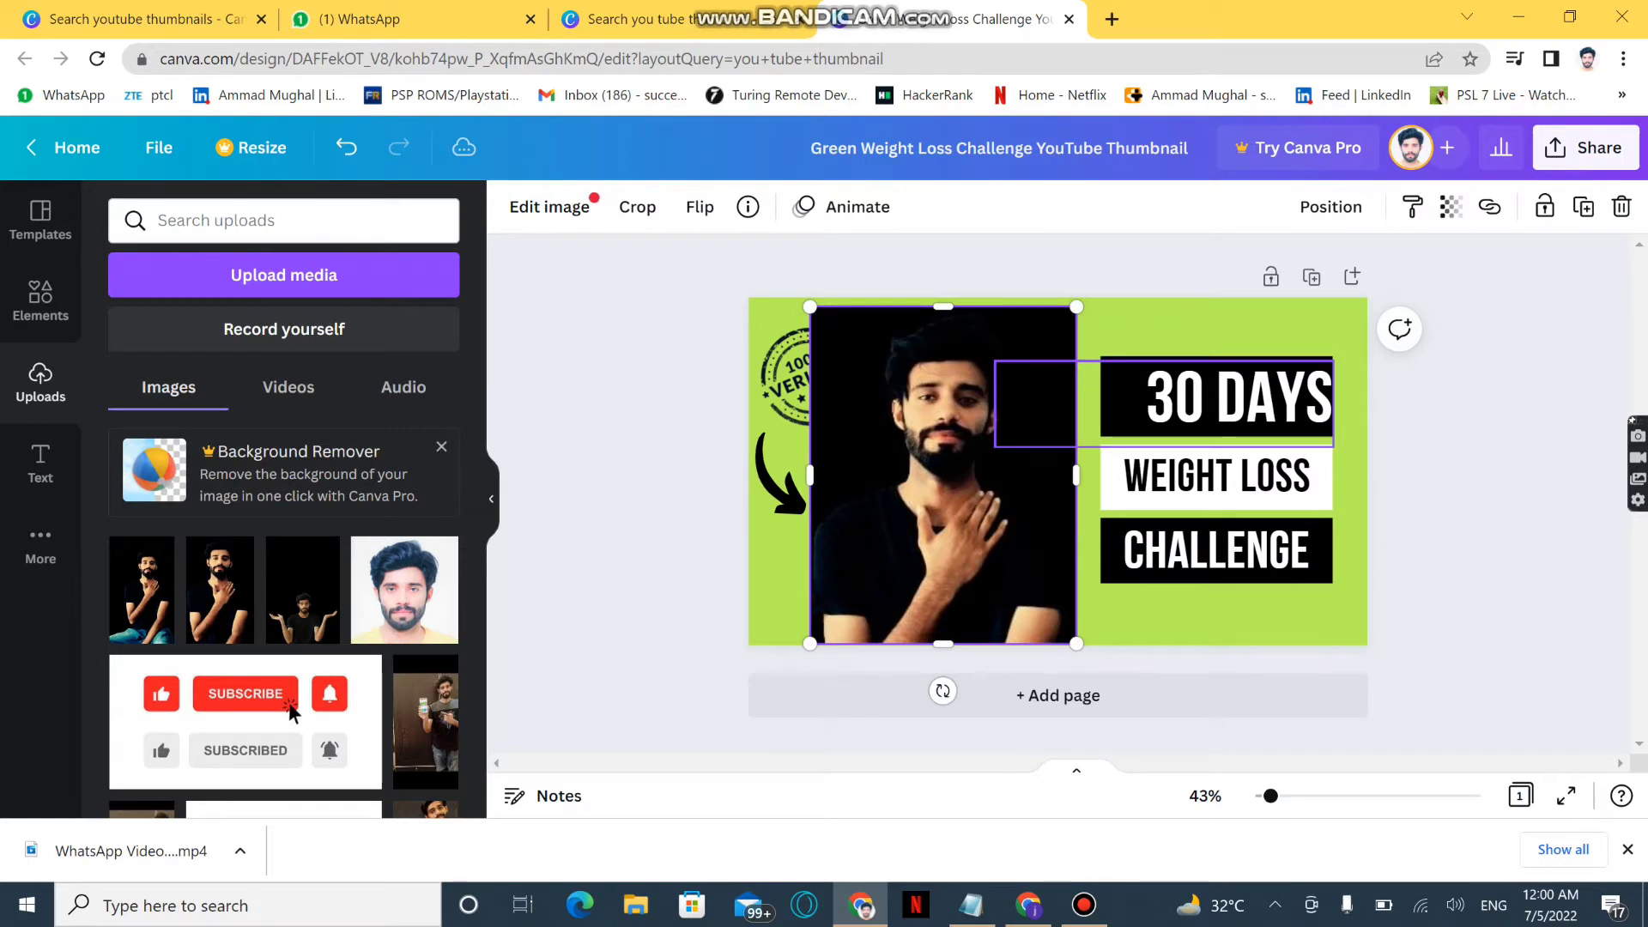
Shrink the "30 DAYS" text slightly to size 111 and replace its wording with "HELLO"
left_click(1239, 400)
left_click_drag(1334, 404, 1324, 361)
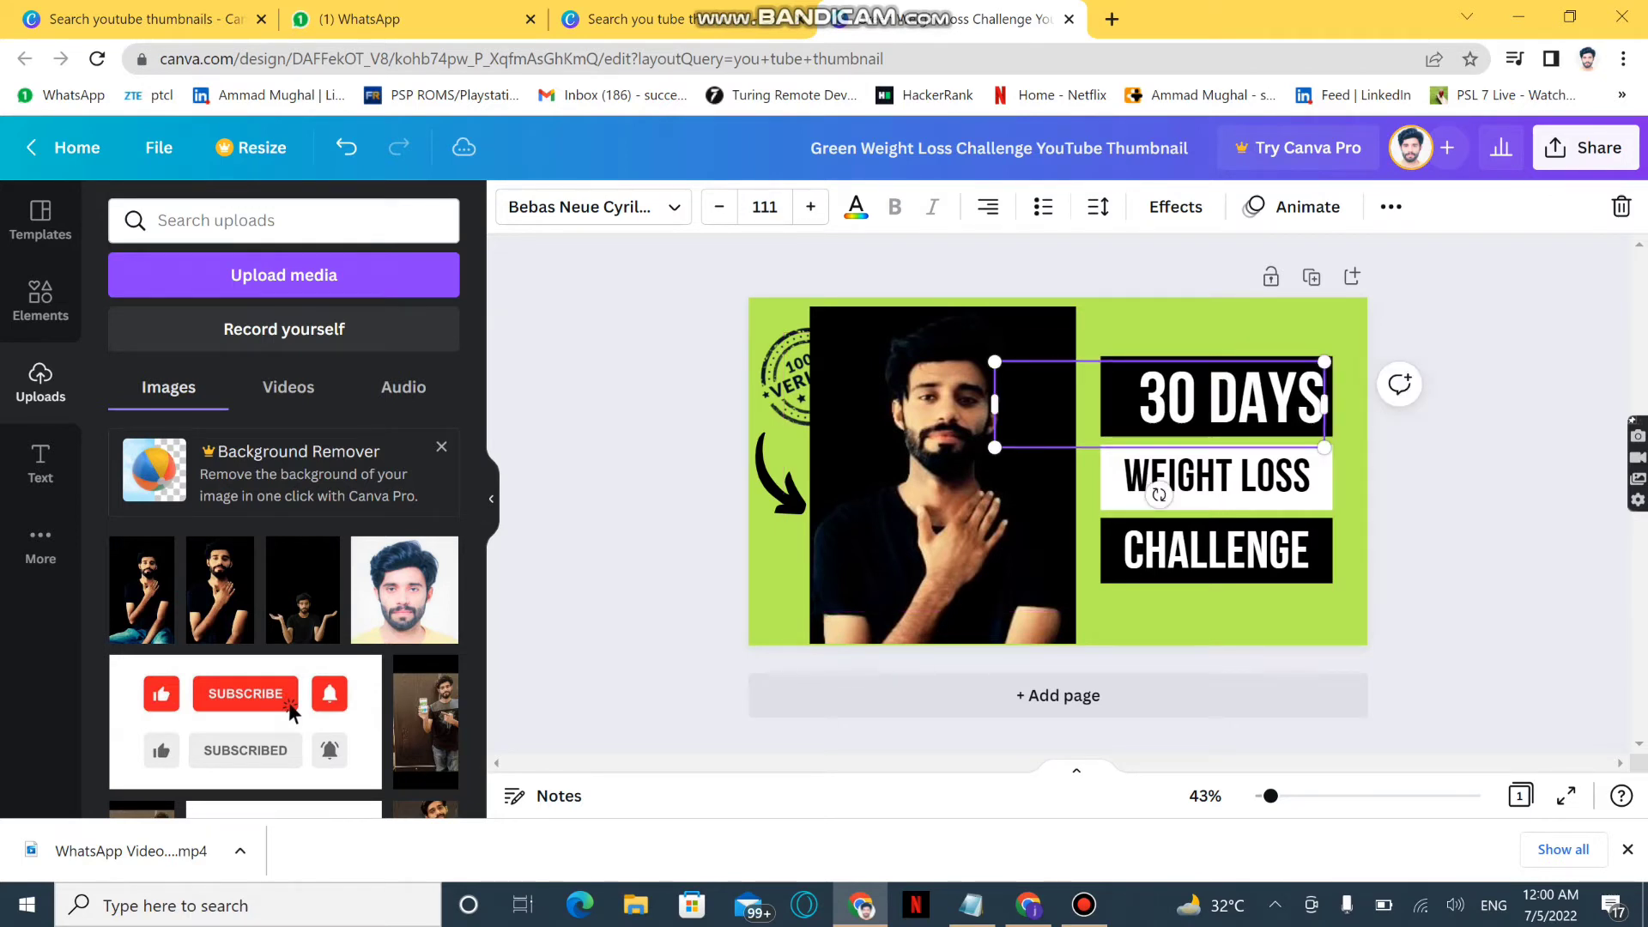
key("Return")
key("BackSpace")
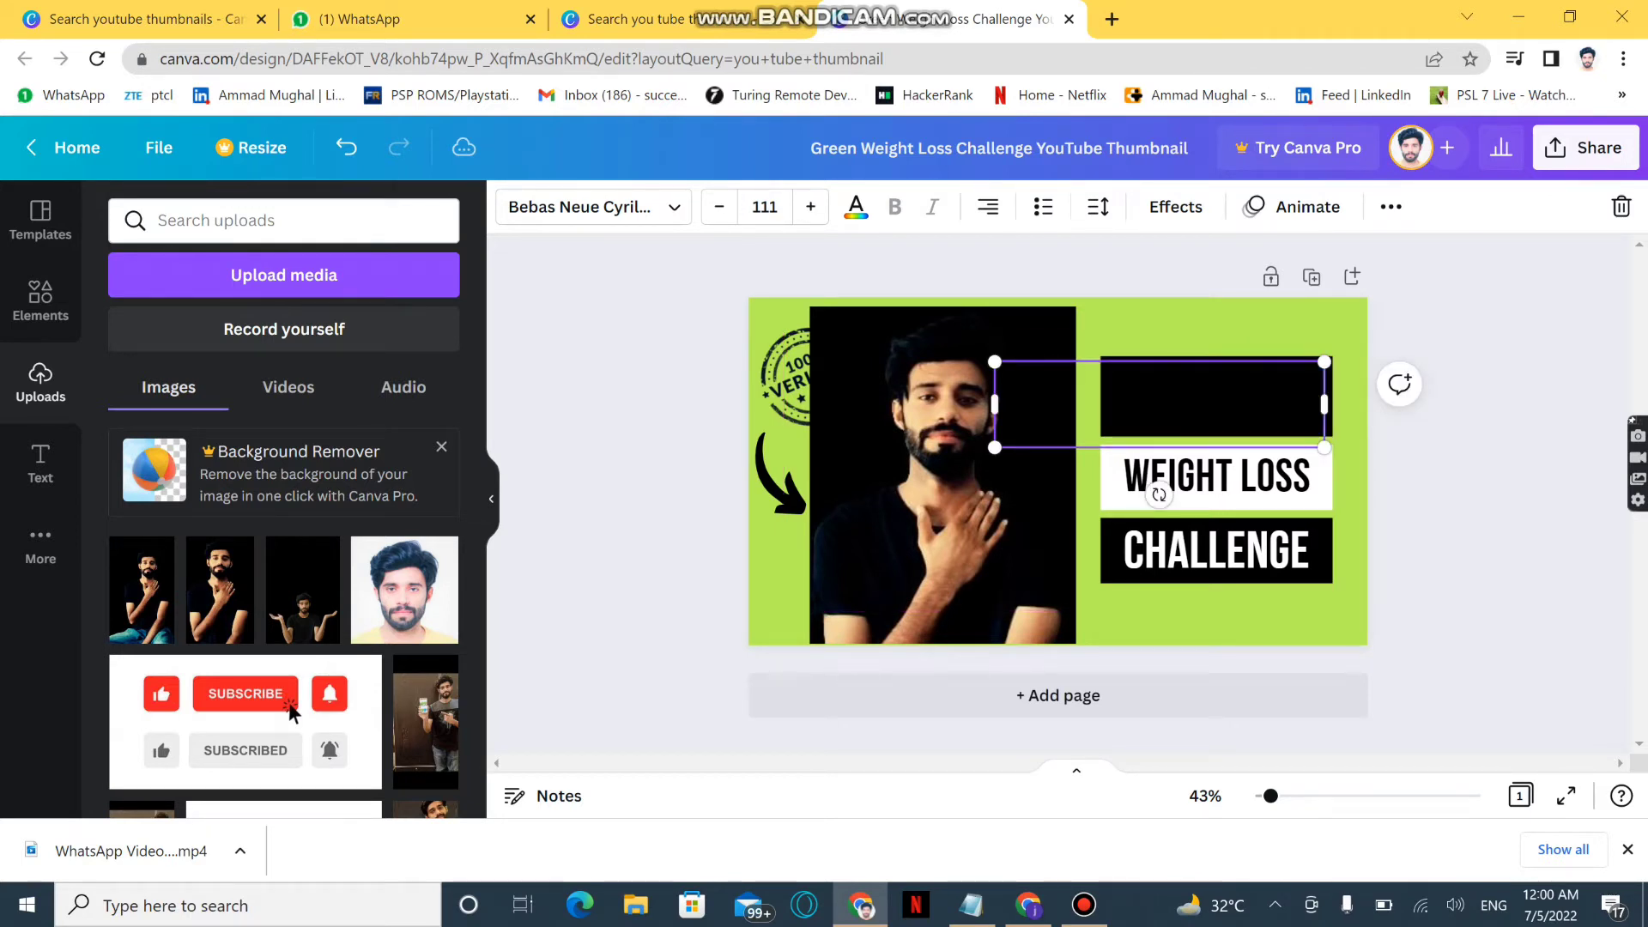
type("HELLO")
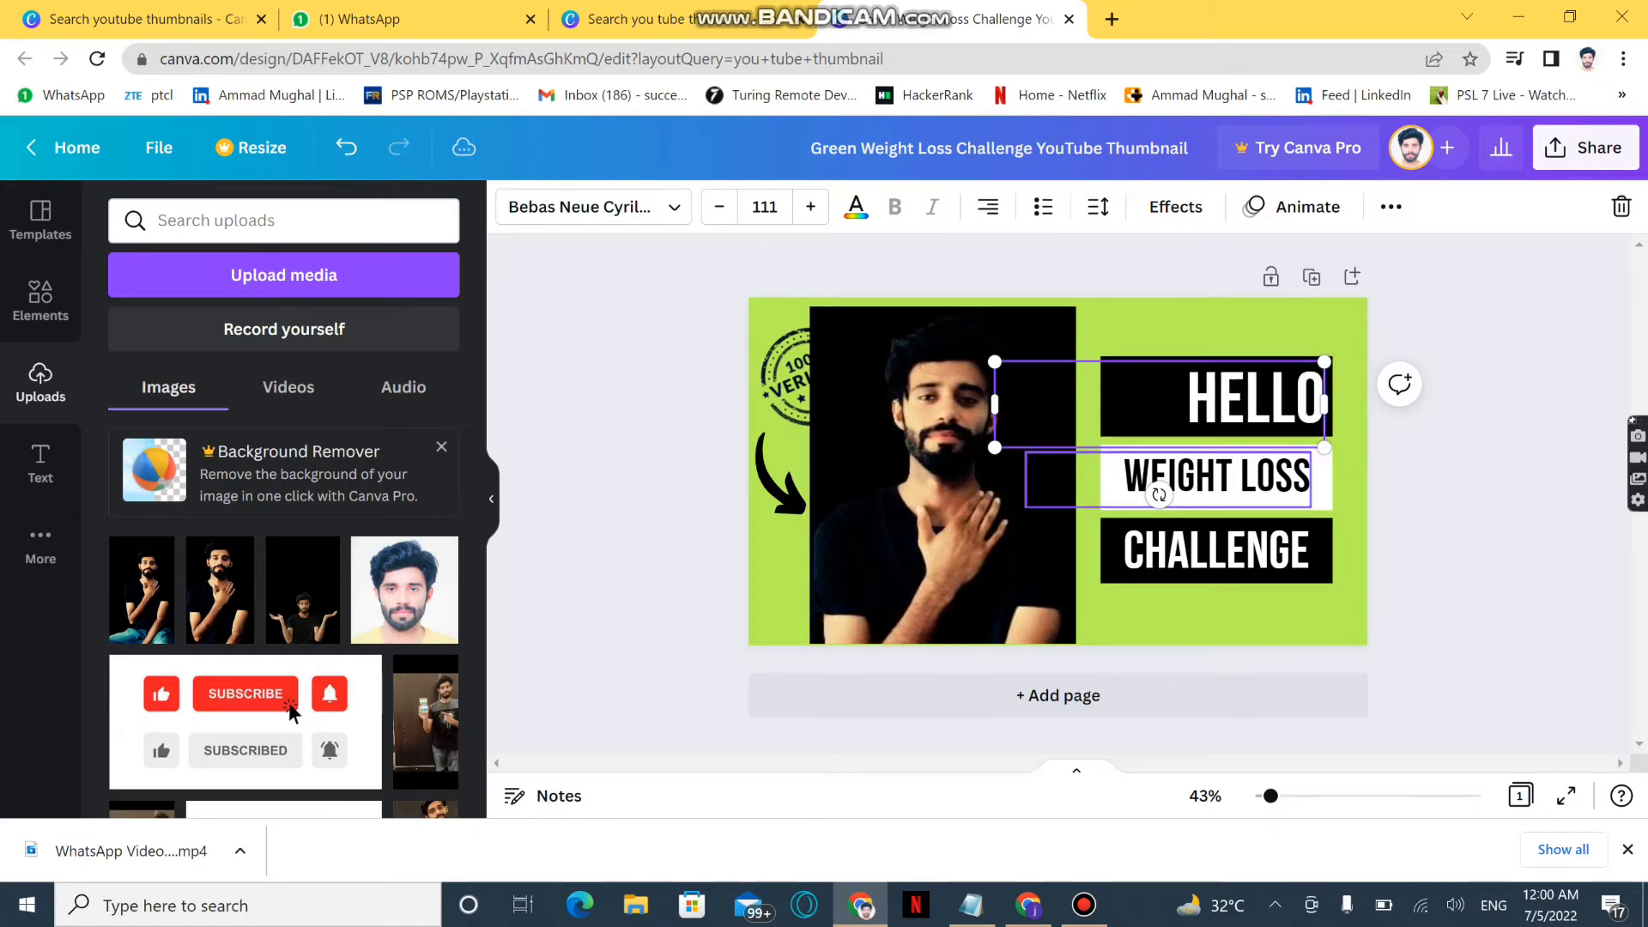
Replace the "WEIGHT LOSS" text with "I AM" followed by the creator's first name
left_click(1216, 477)
key("Return")
key("BackSpace")
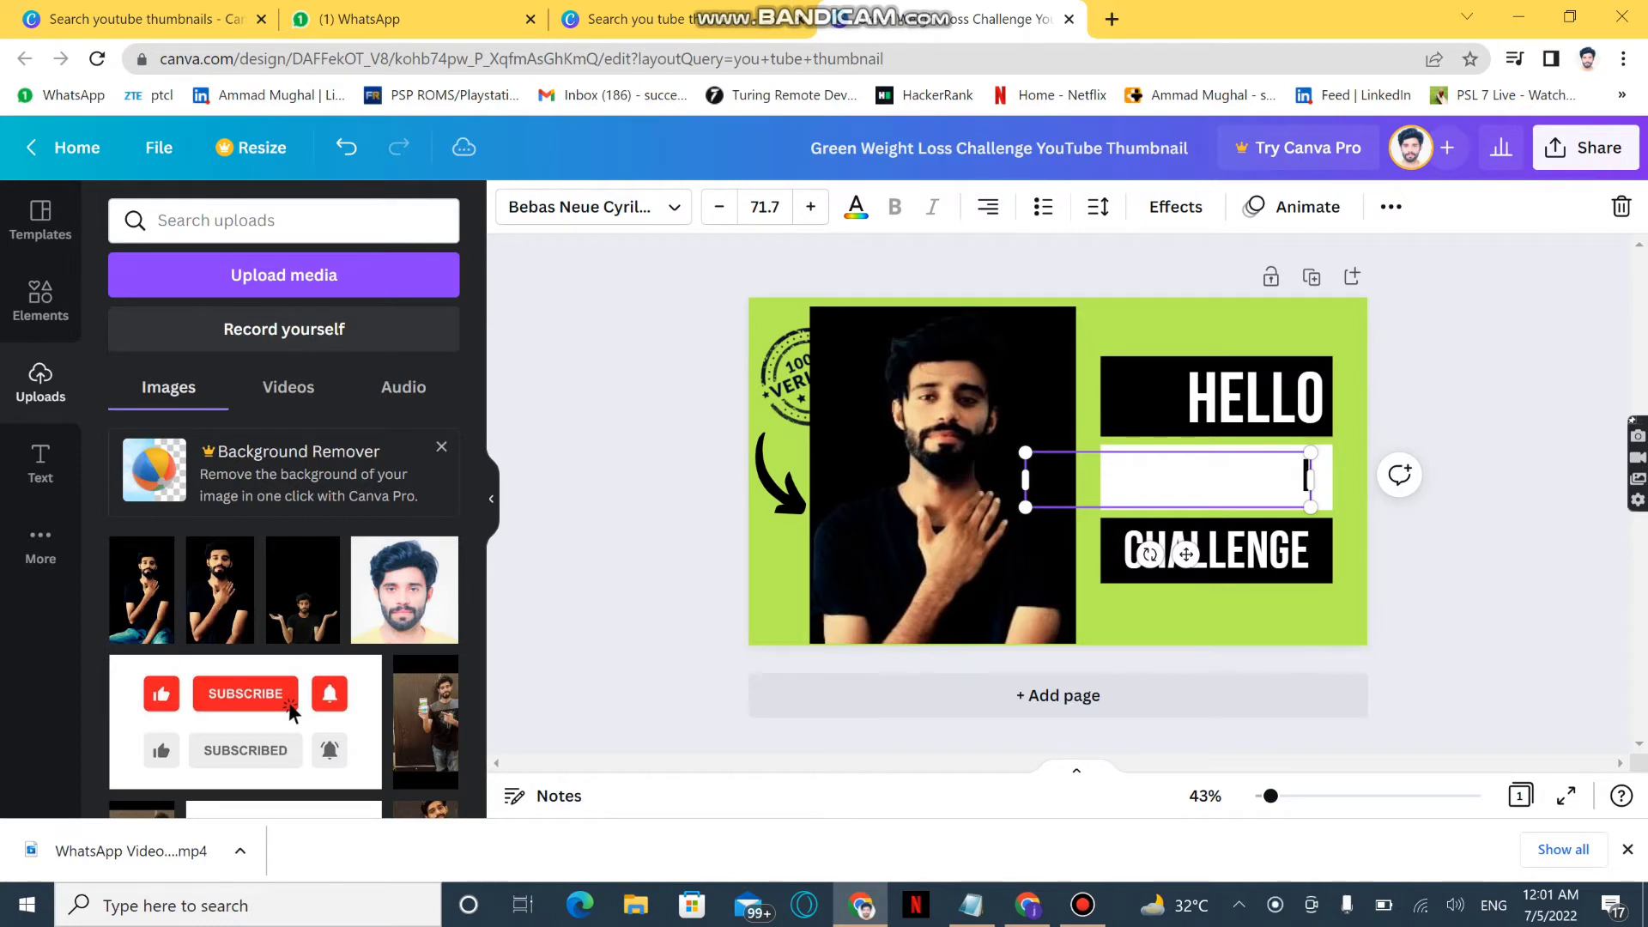
type("I AM")
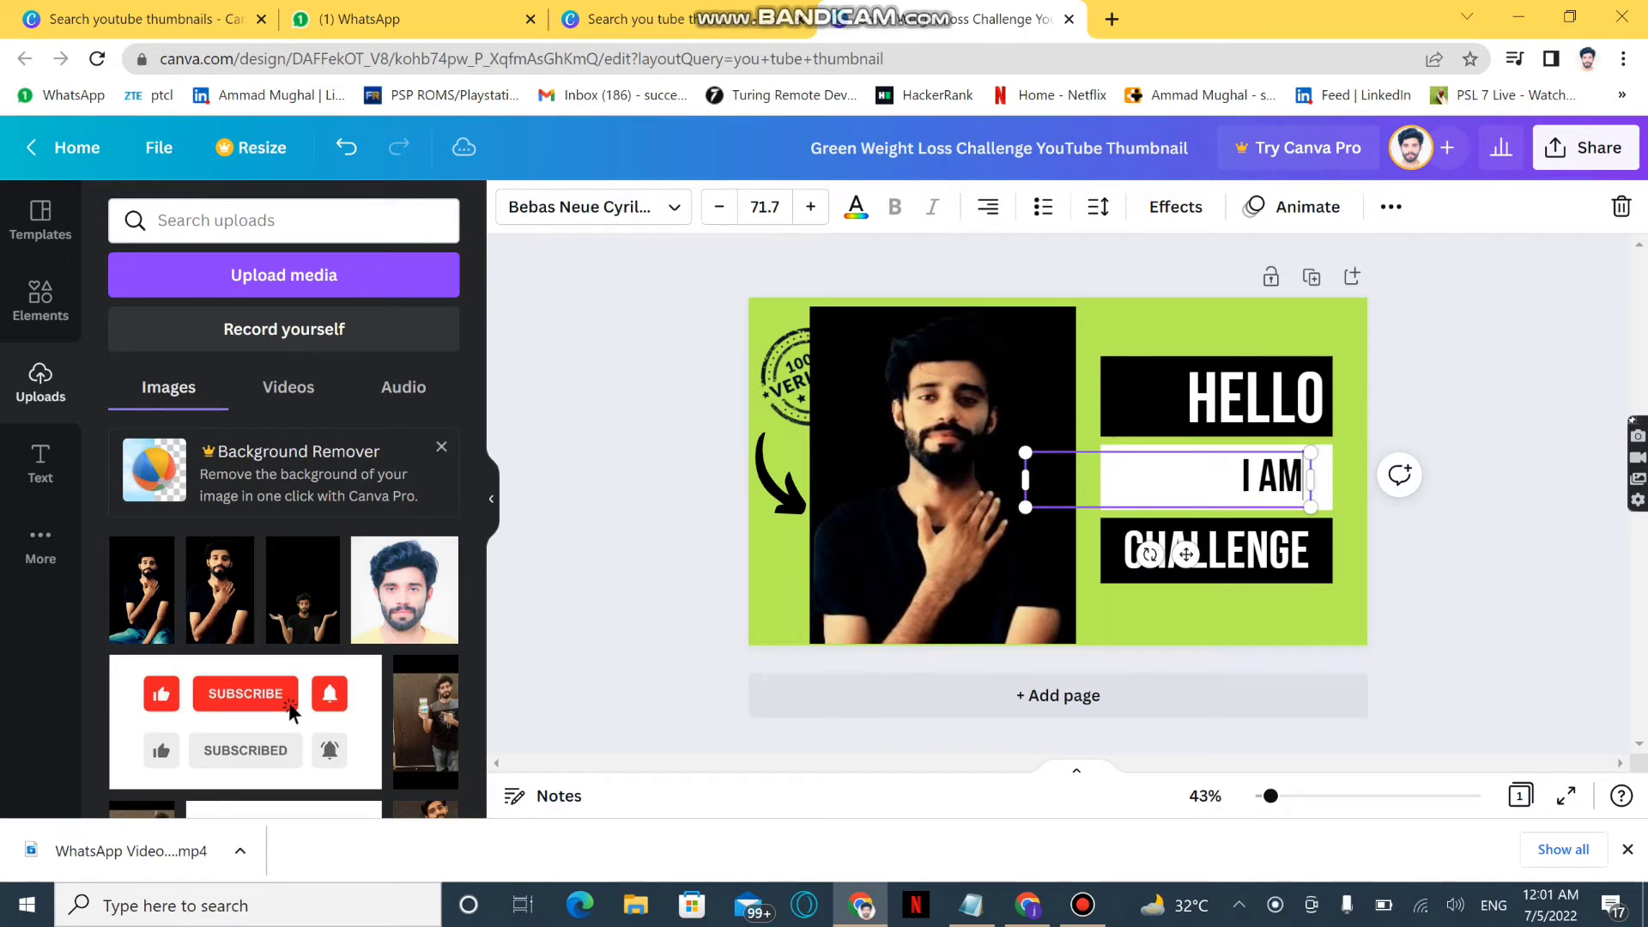
type("  AMMAD")
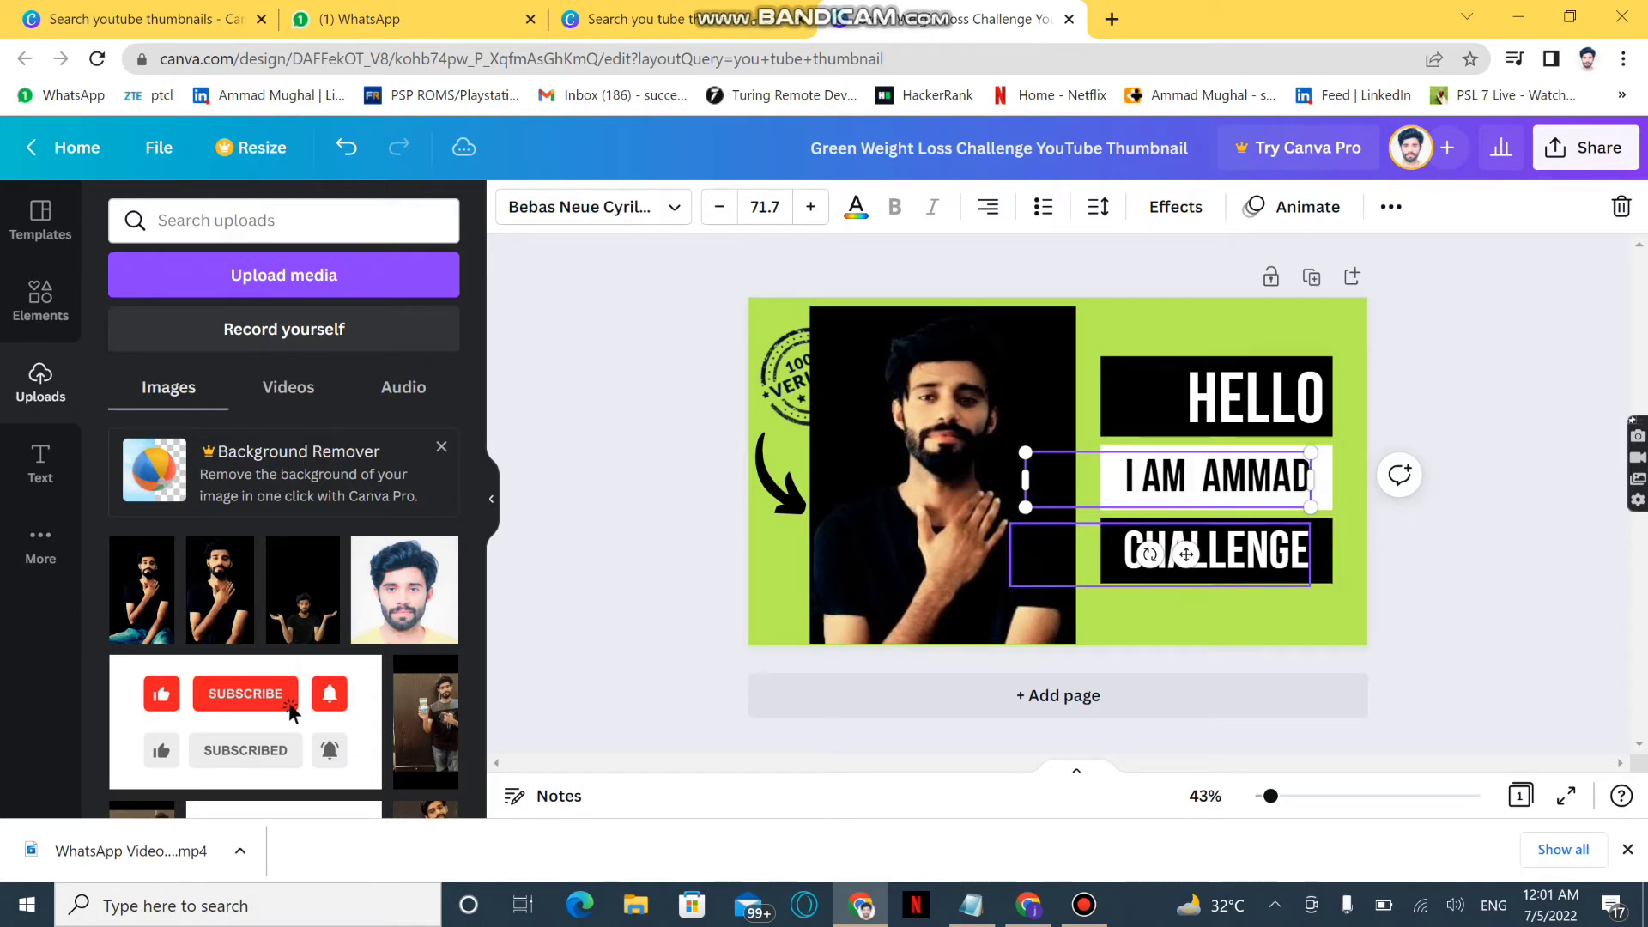
Replace the "CHALLENGE" text with the creator's surname in capitals
left_click(1236, 551)
key("shift+Home")
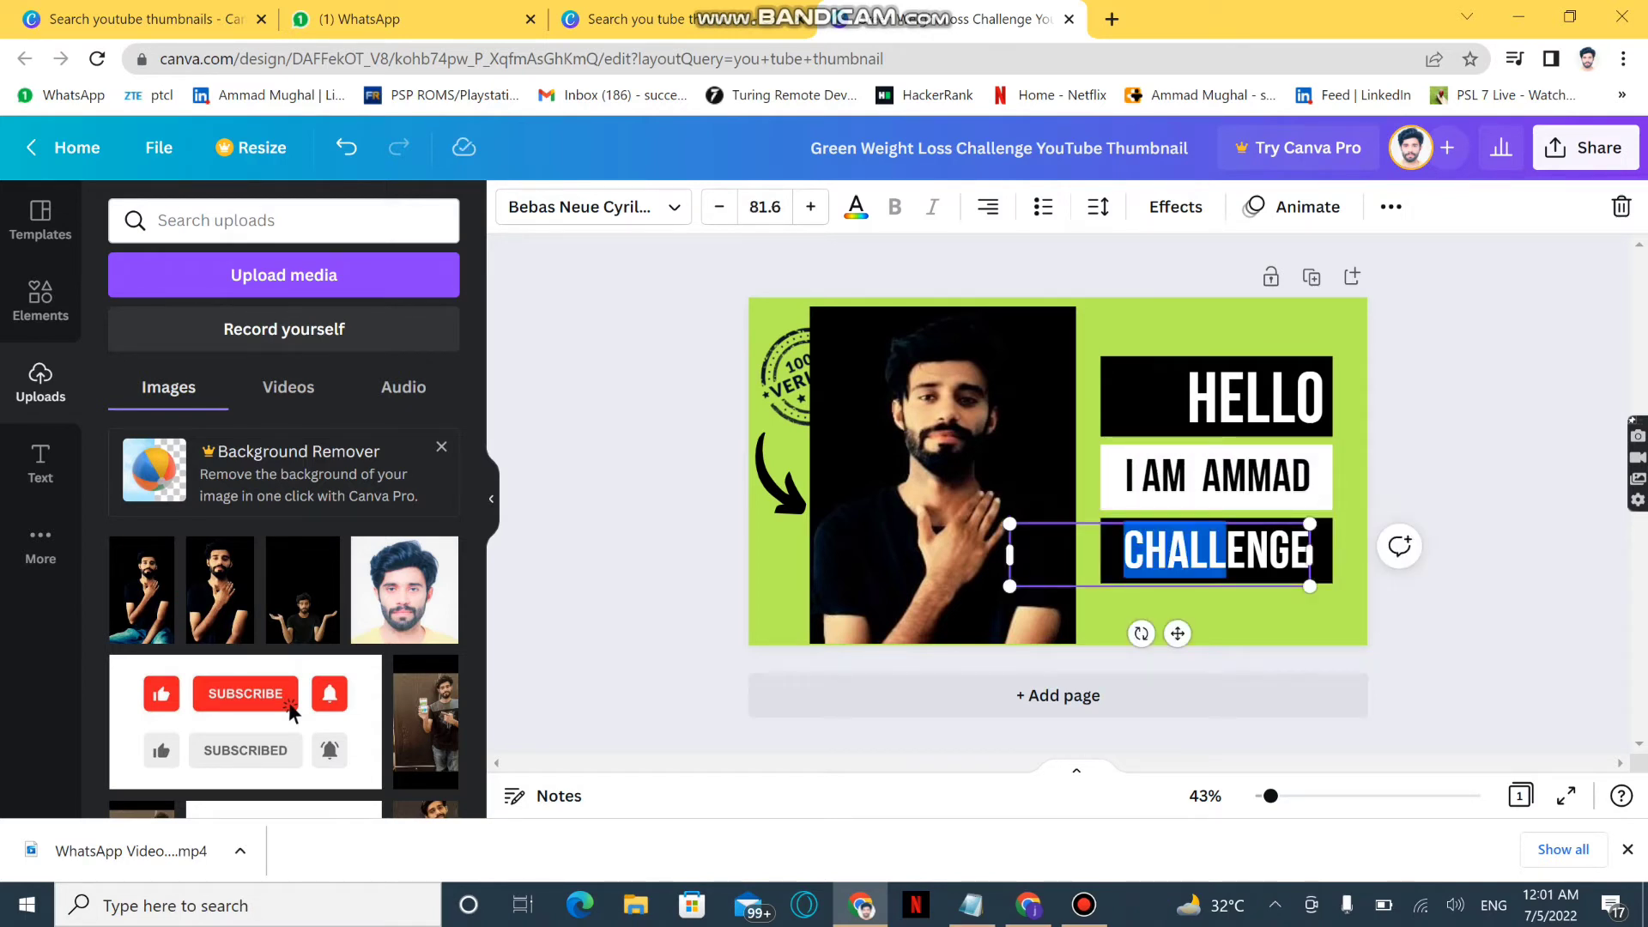
key("BackSpace")
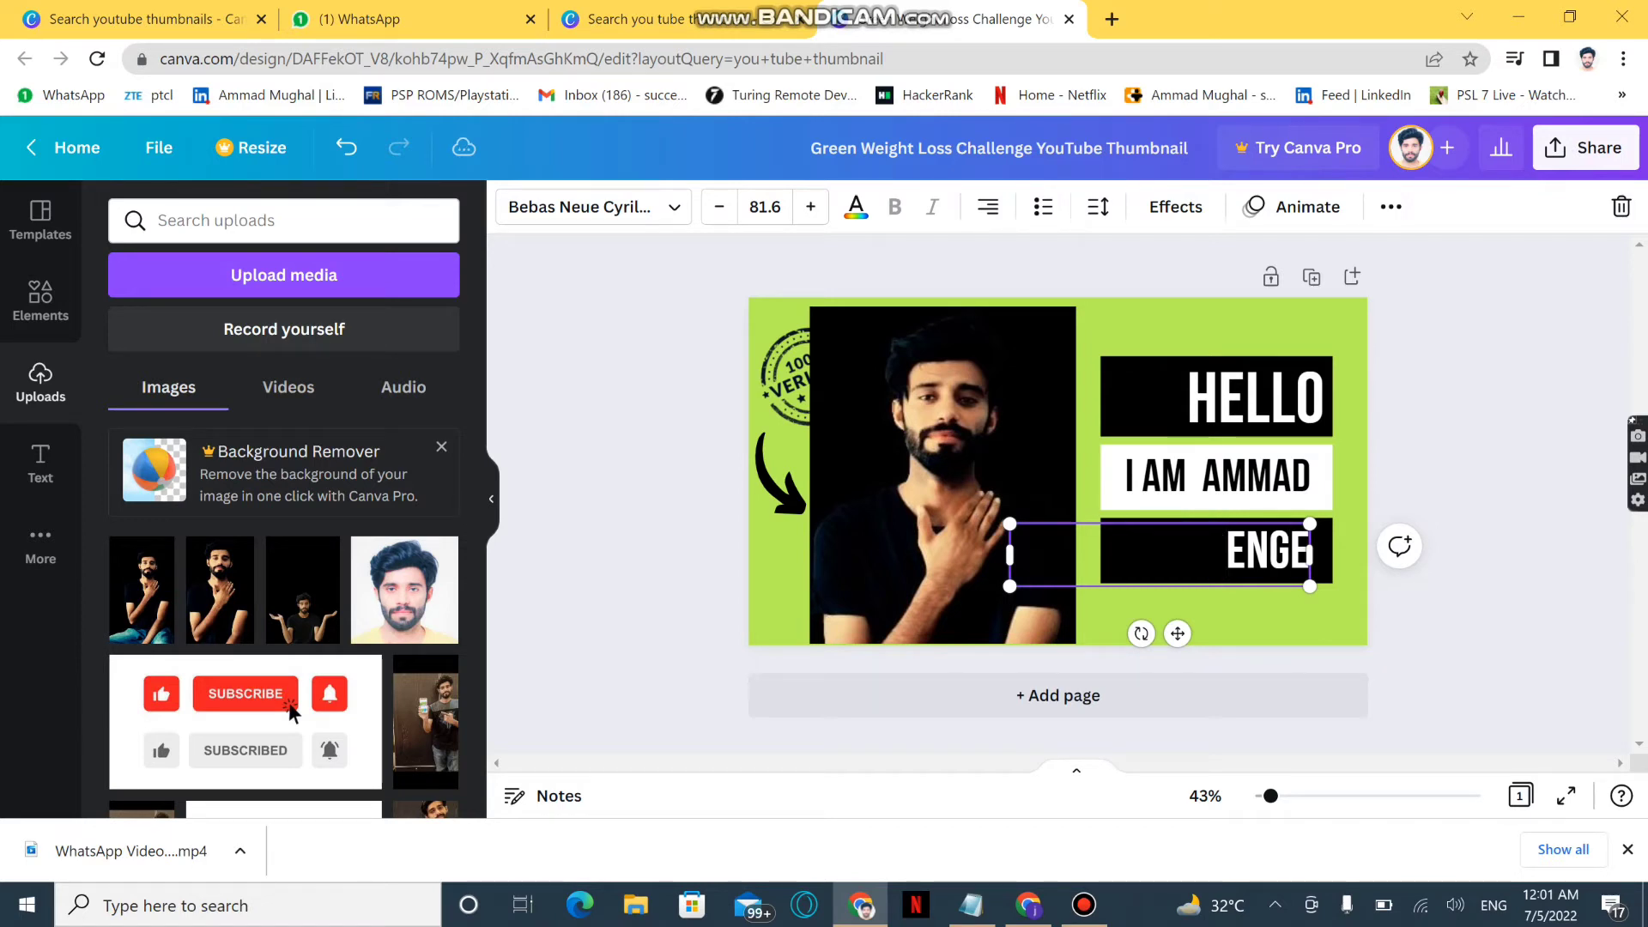
key("BackSpace")
key("BackSpace")
key("BackSpace")
key("BackSpace")
type("MUGHAK")
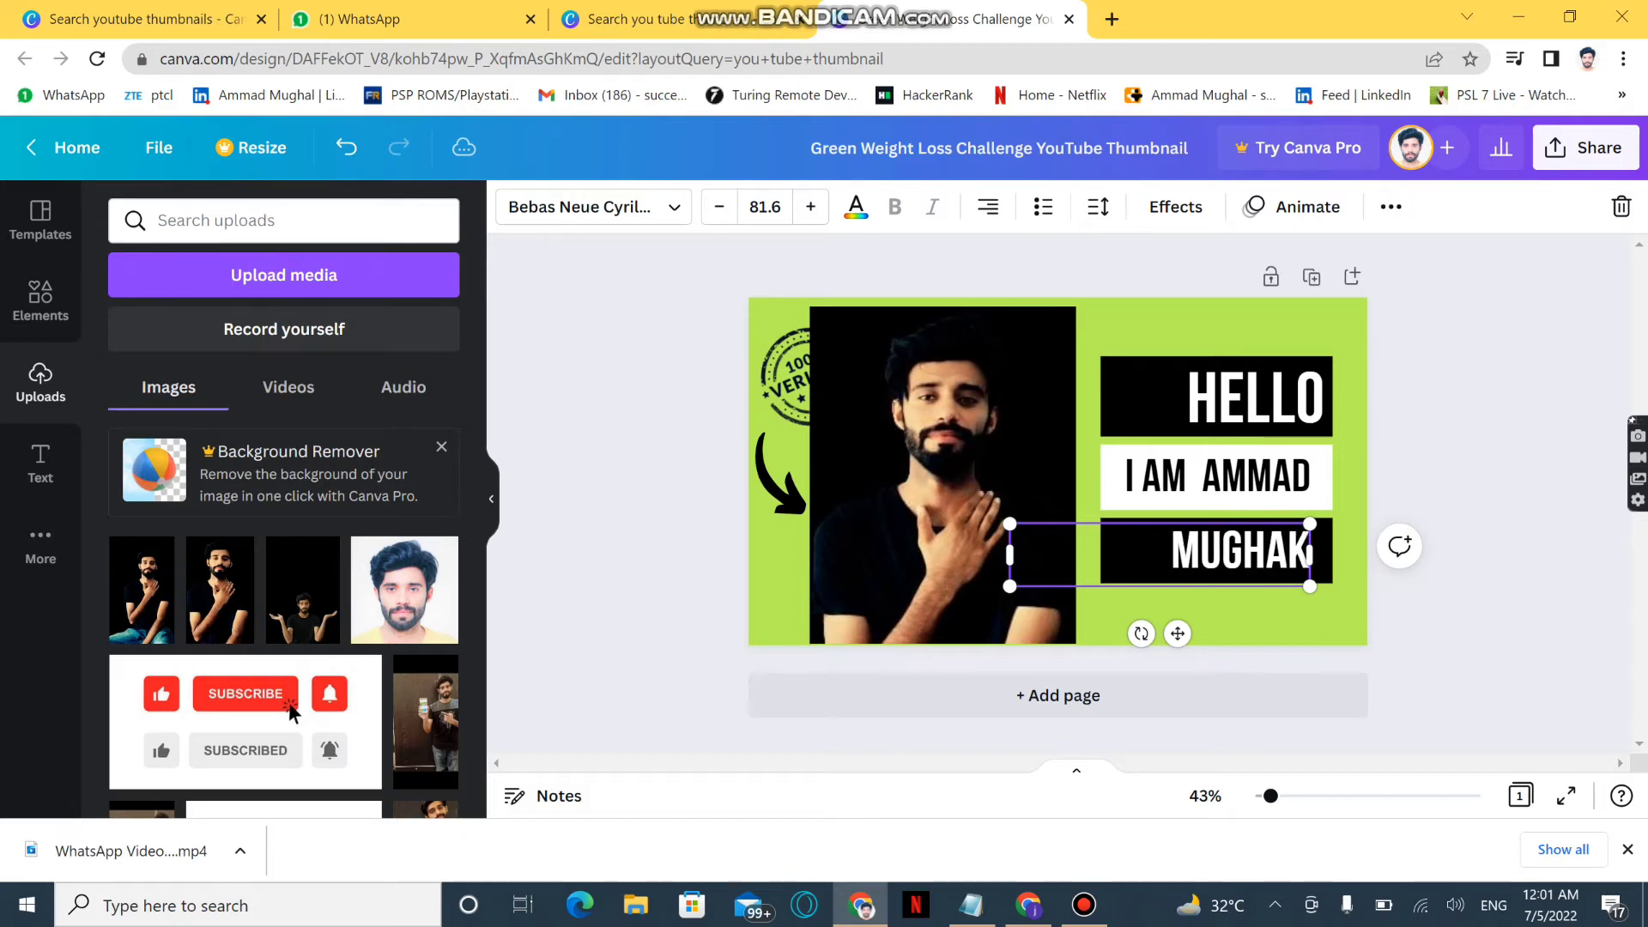
key("BackSpace")
type("L")
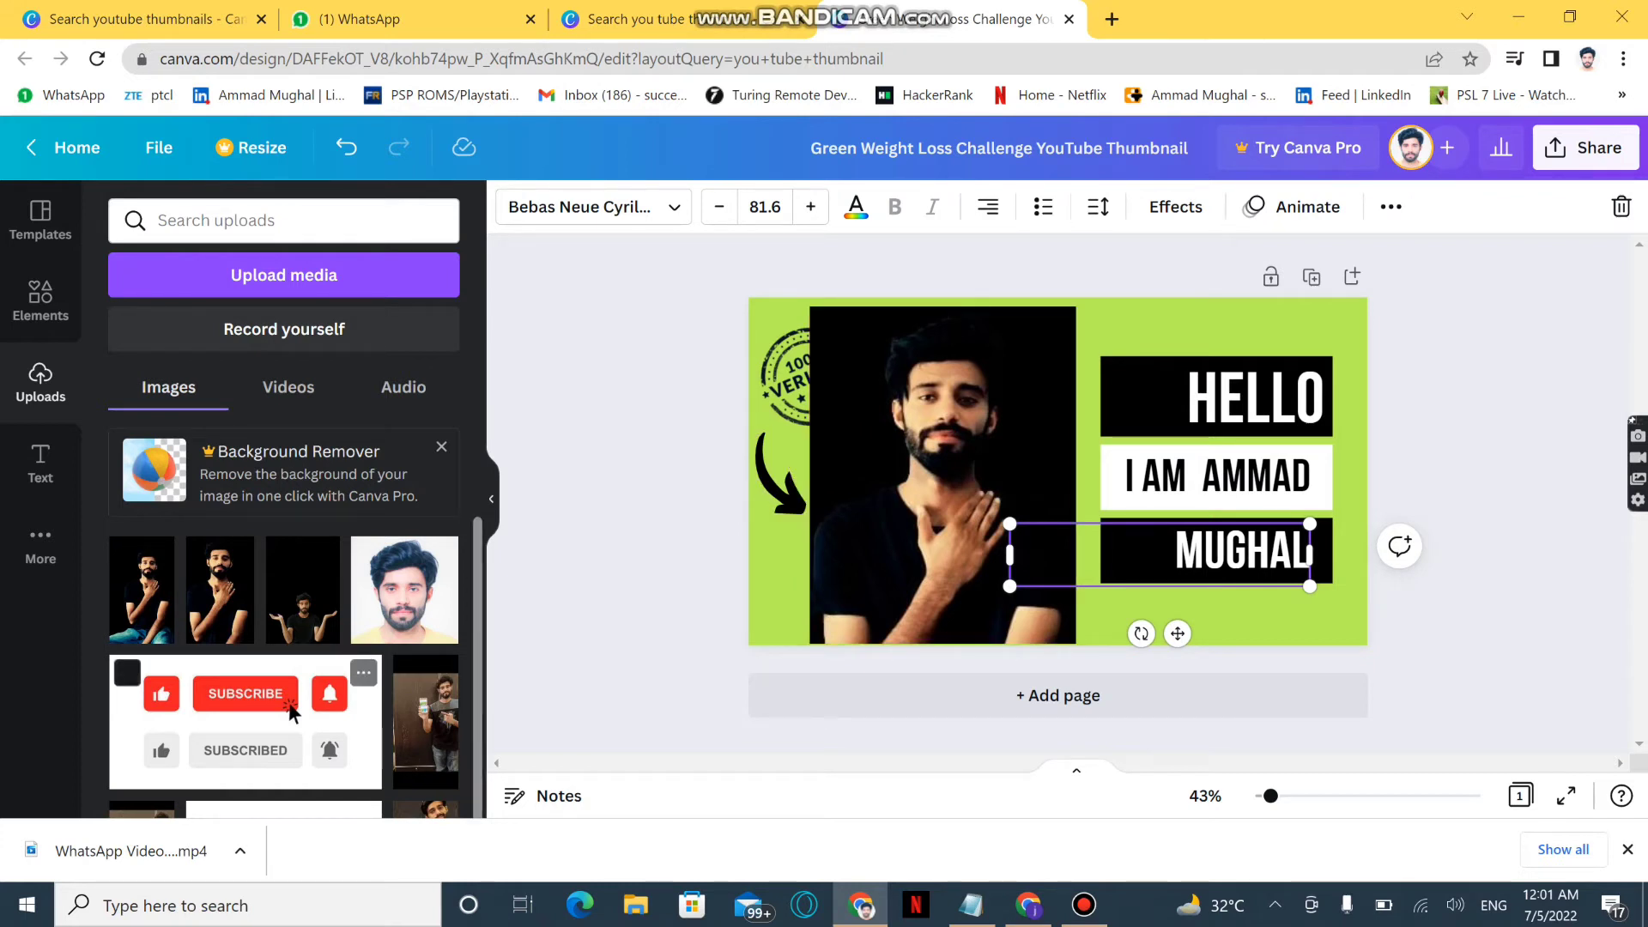
Insert the uploaded subscribe-buttons image, shrink it, and place it below the lowest black text box
left_click(291, 711)
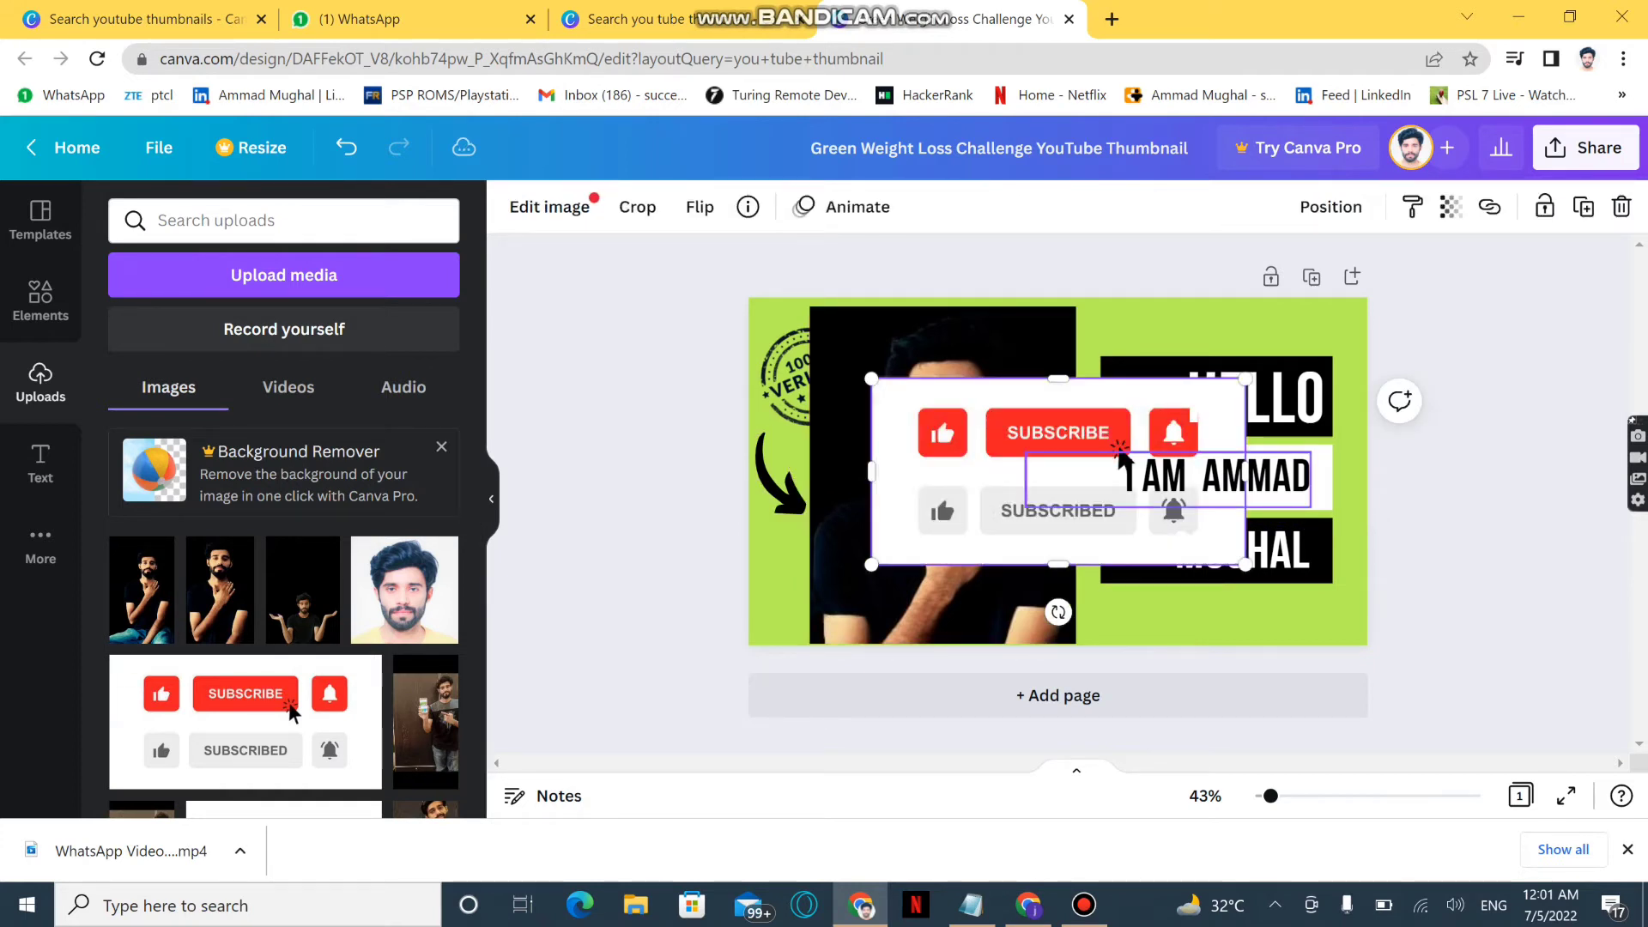
left_click_drag(1245, 378, 1026, 489)
left_click_drag(1010, 496, 1279, 587)
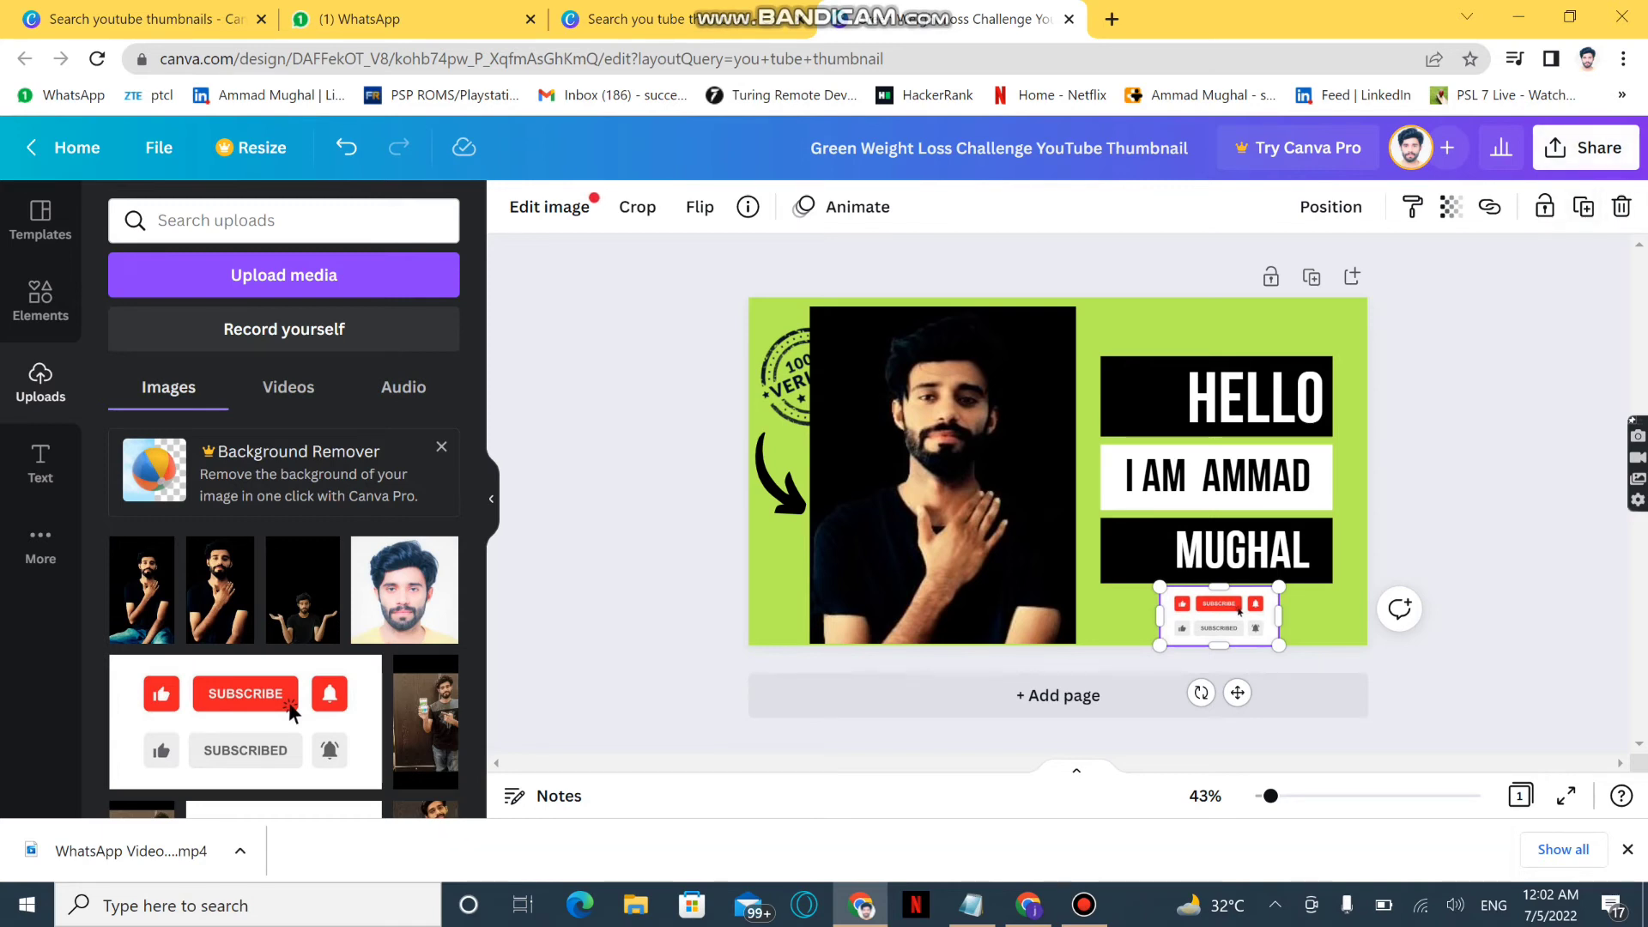
Download the thumbnail as a PNG and open the saved file from the Downloads folder
left_click(1586, 148)
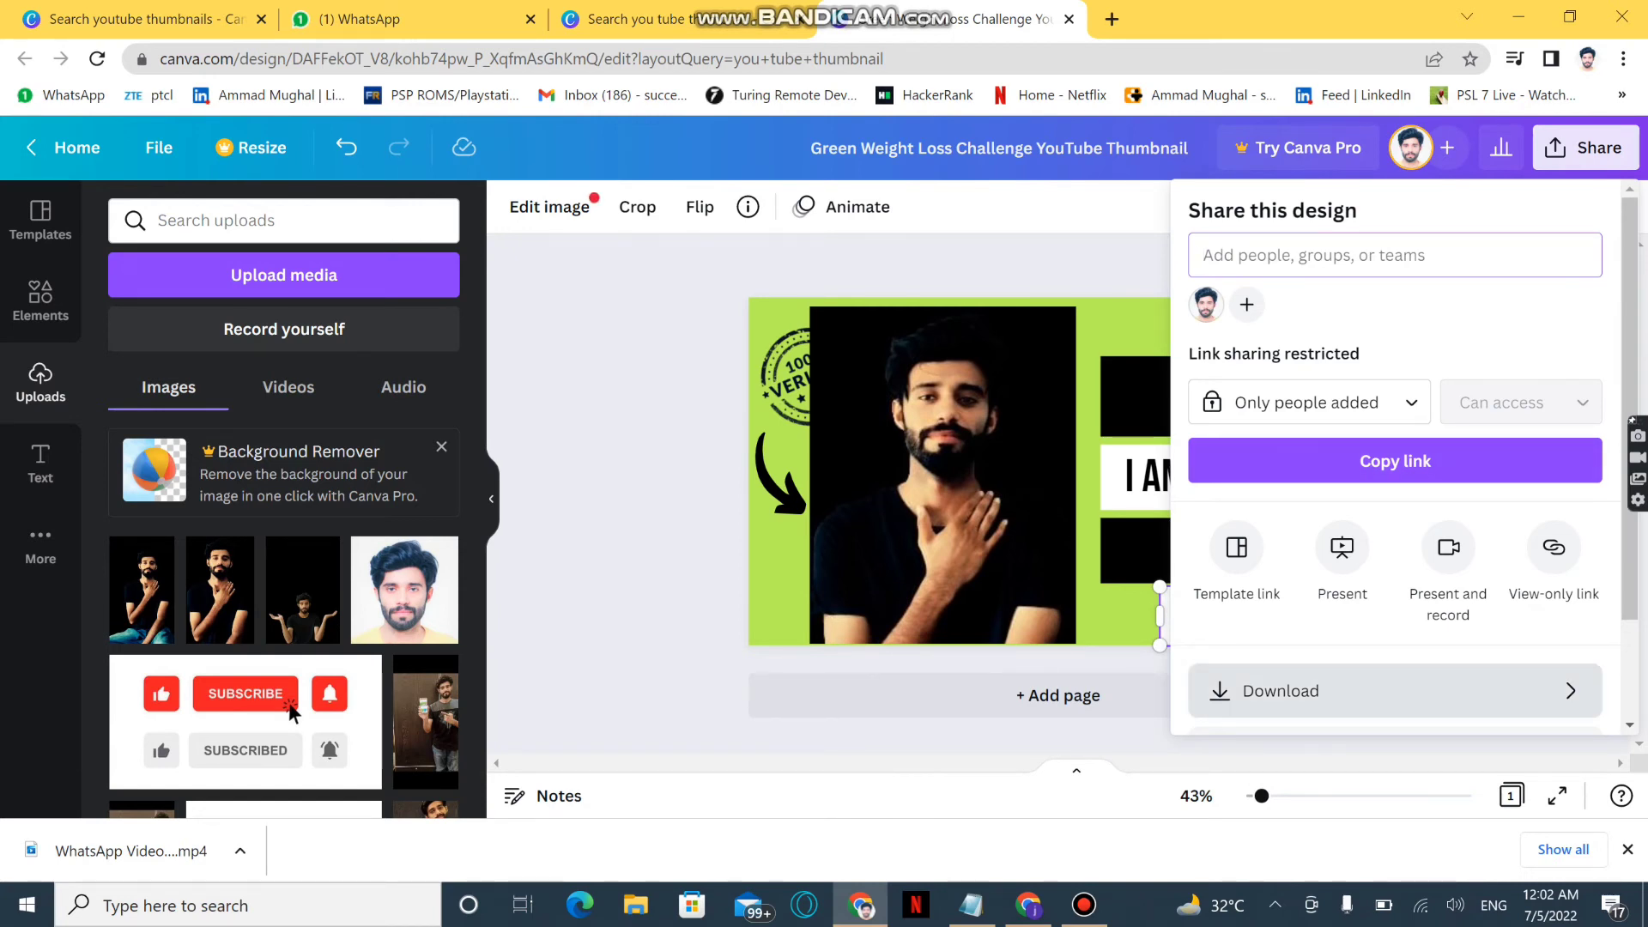
left_click(1280, 690)
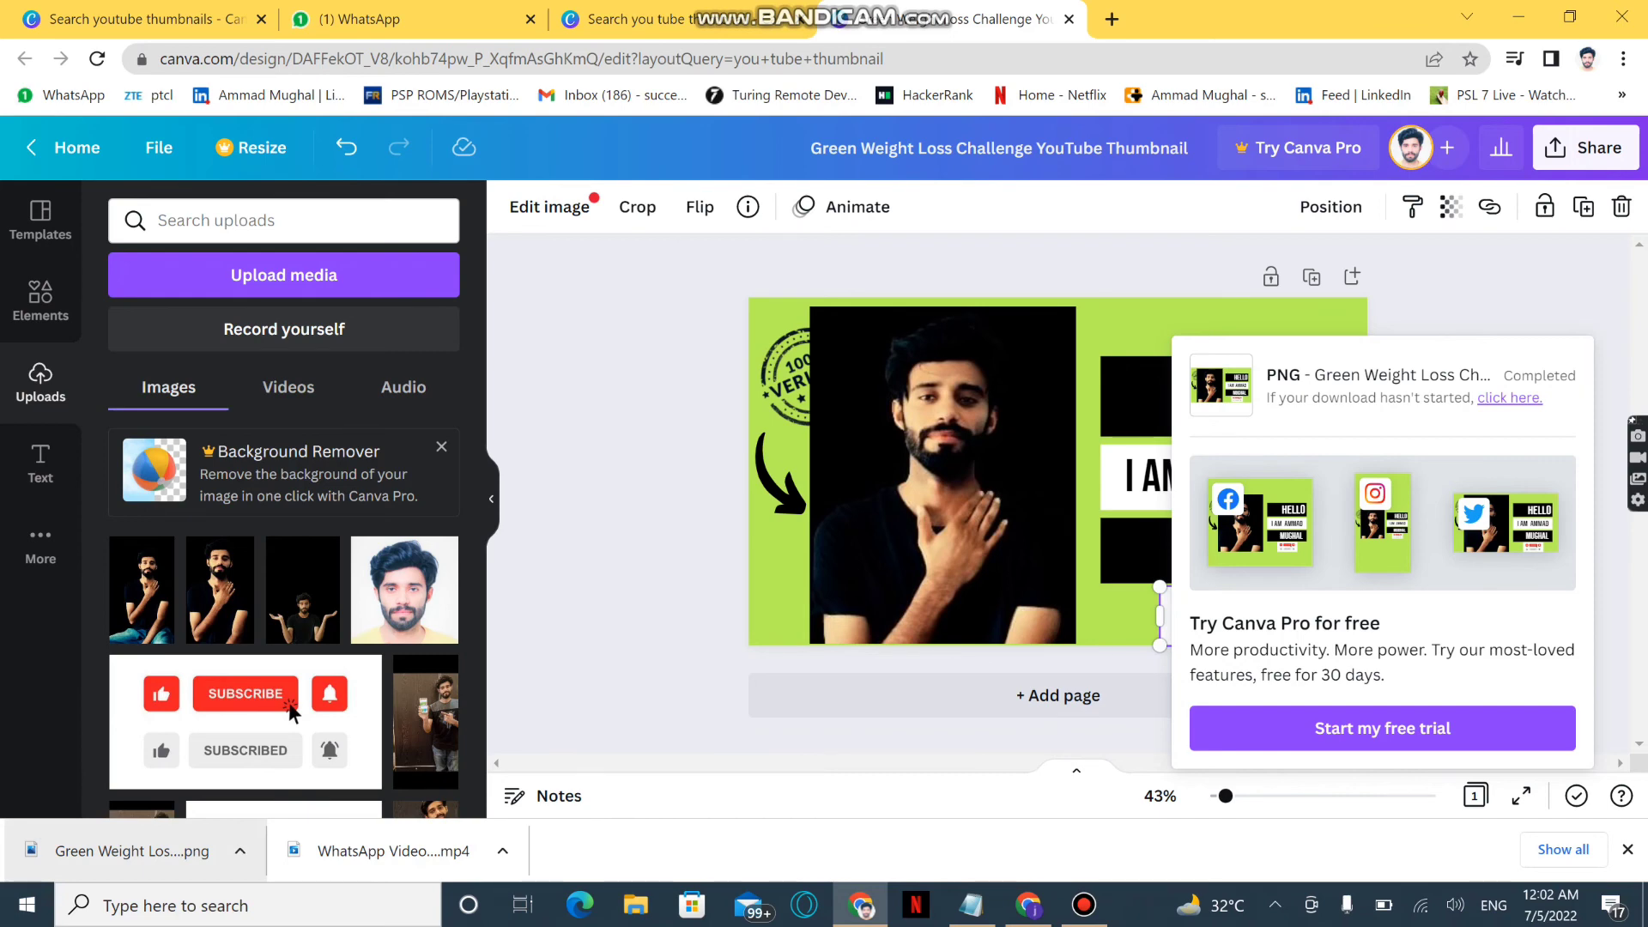
left_click(240, 850)
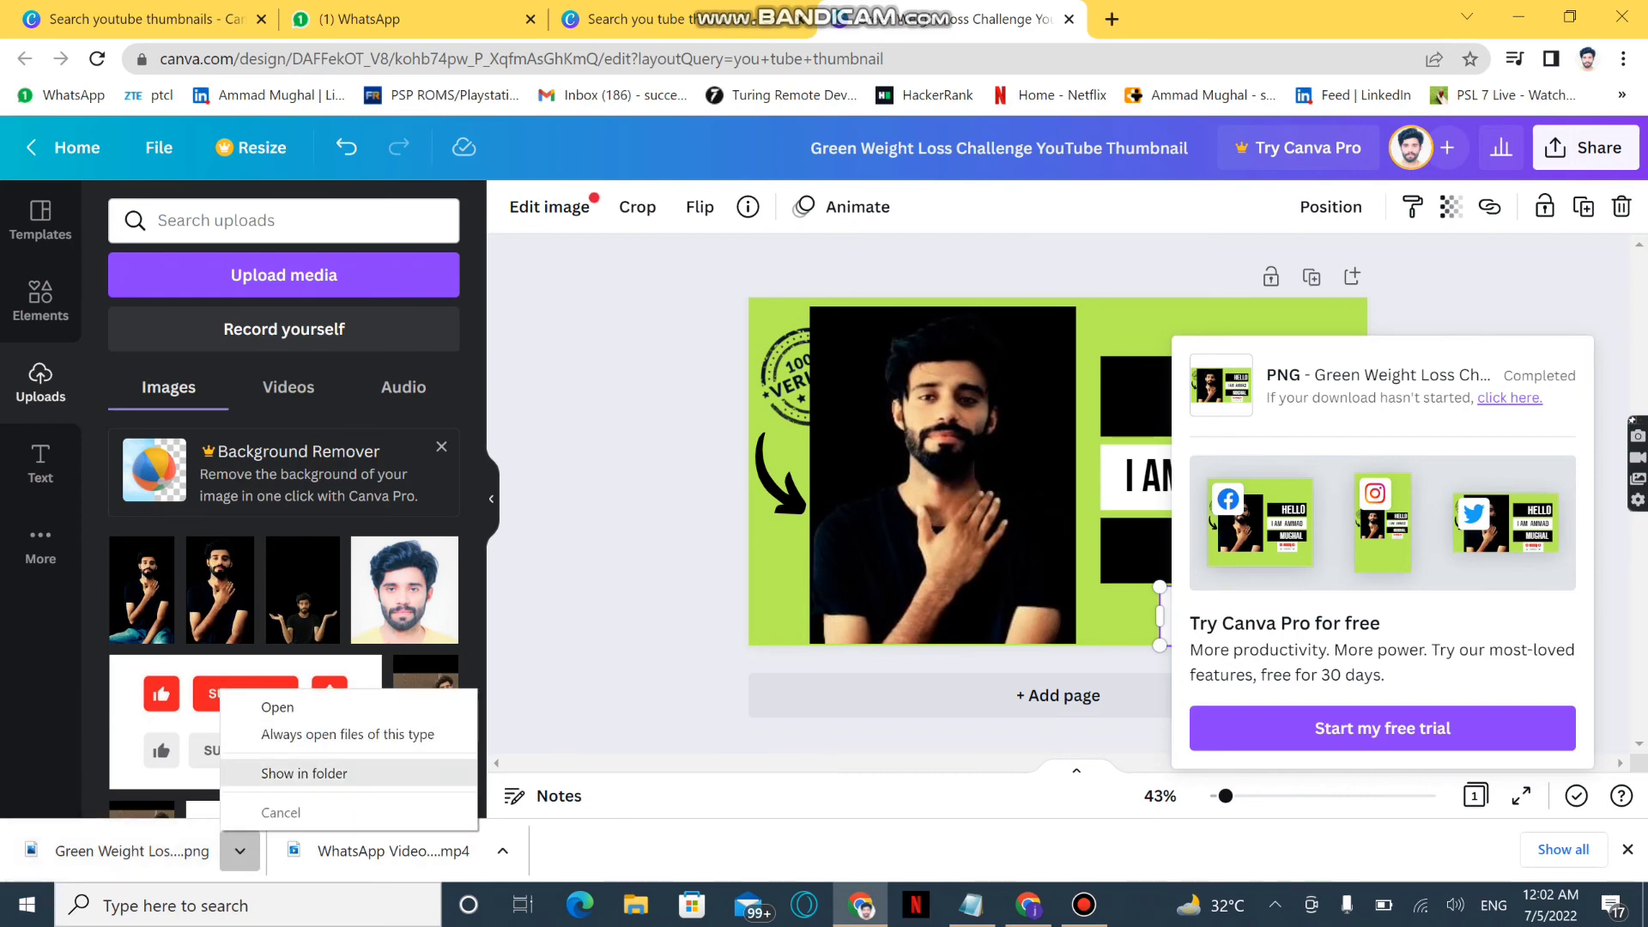
left_click(304, 773)
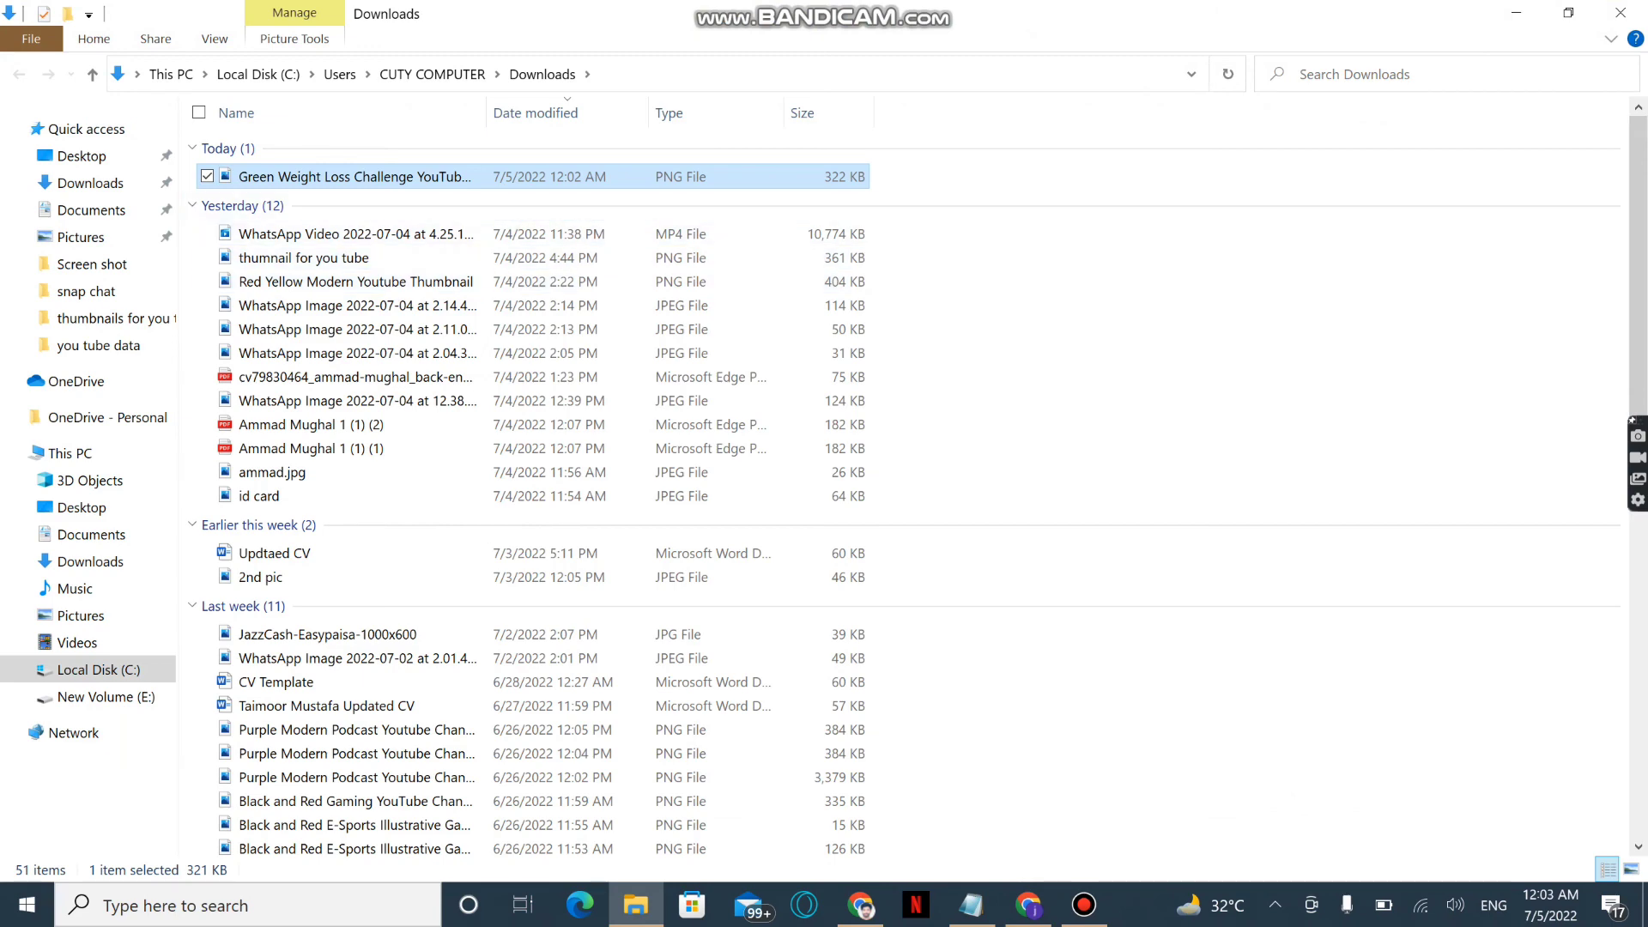
key("Return")
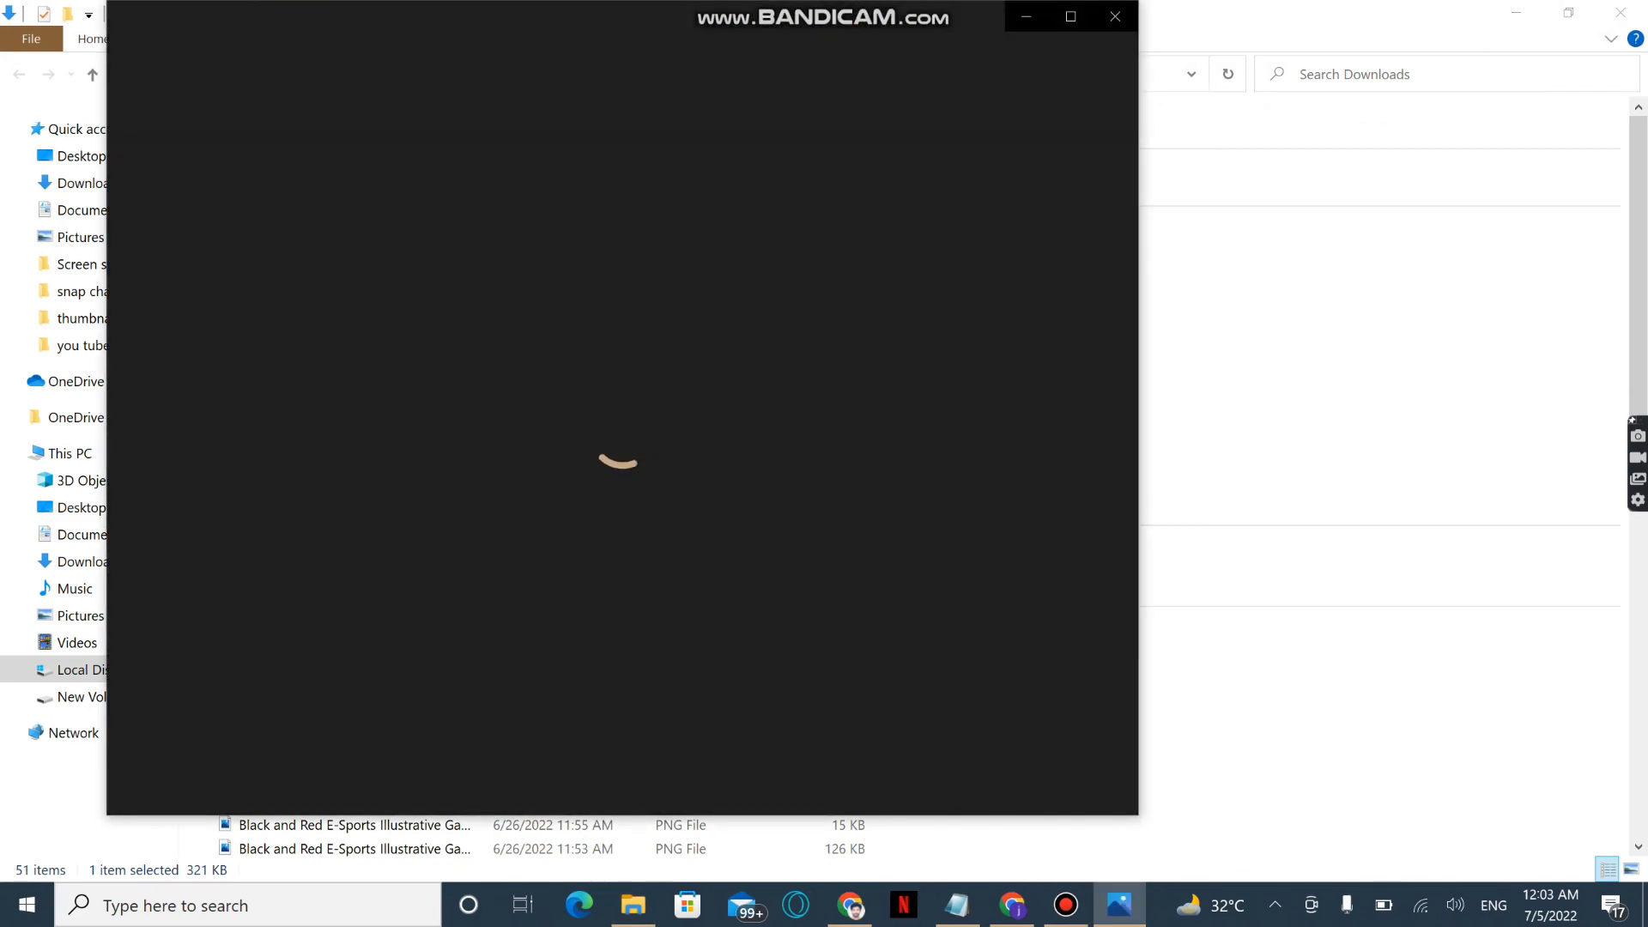